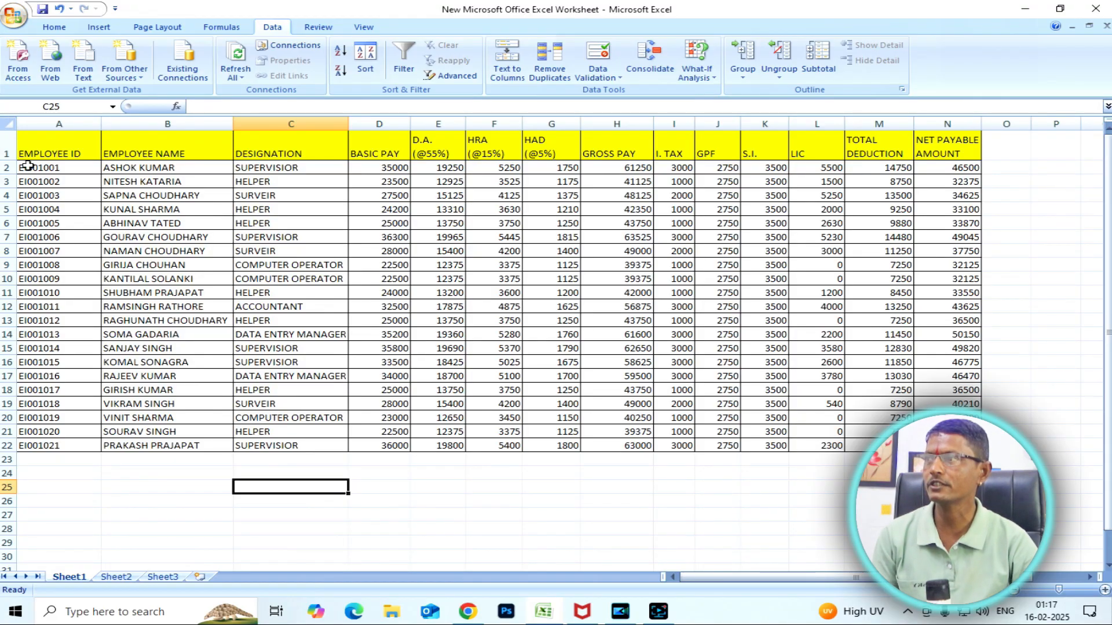
# Examine the employee salary records from Employee ID to Net Payable Amount, including the longer employee list in Sheet2.
pyautogui.moveTo(48, 147); pyautogui.dragTo(961, 446)
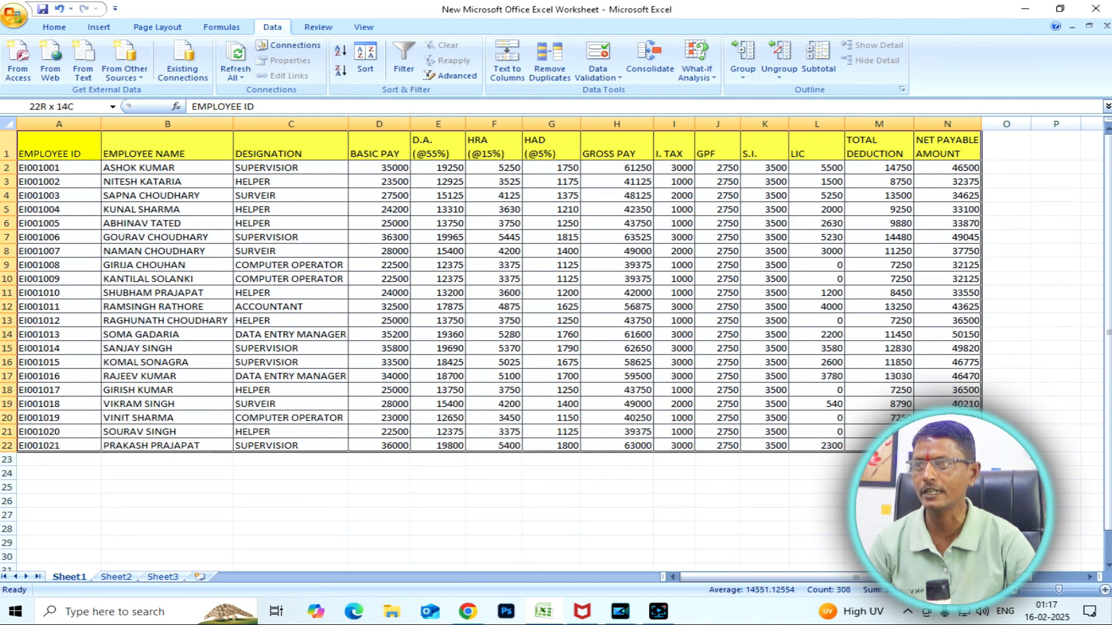
pyautogui.click(148, 182)
pyautogui.moveTo(58, 151)
pyautogui.mouseDown()
pyautogui.moveTo(216, 154)
pyautogui.moveTo(52, 155)
pyautogui.mouseUp()
pyautogui.moveTo(226, 240); pyautogui.dragTo(895, 231)
pyautogui.moveTo(681, 230); pyautogui.dragTo(1018, 619)
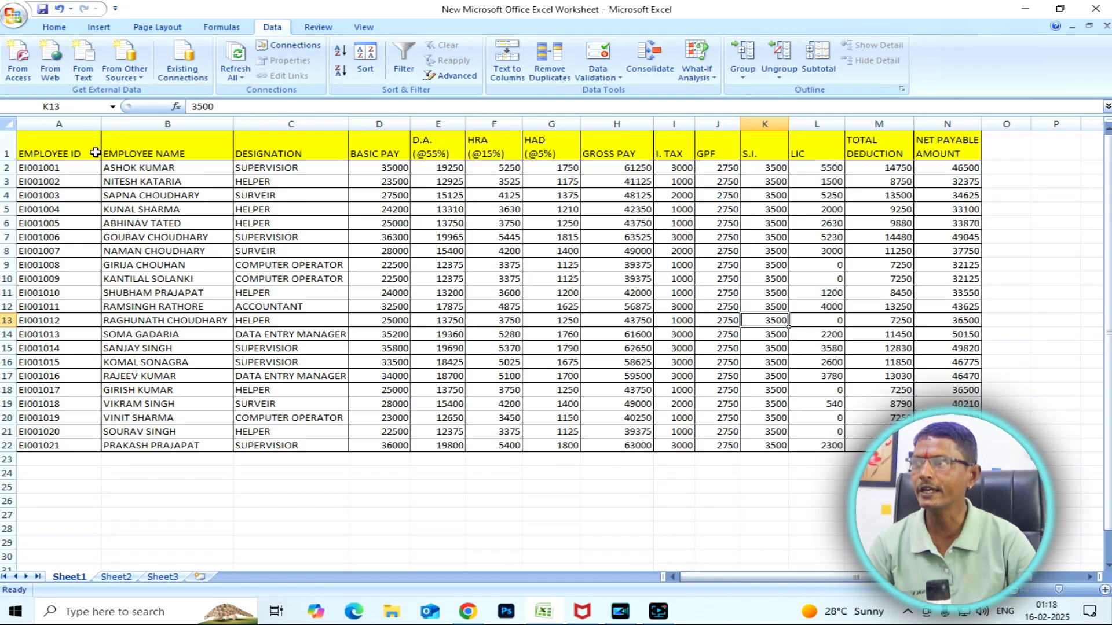
pyautogui.moveTo(75, 151); pyautogui.dragTo(950, 473)
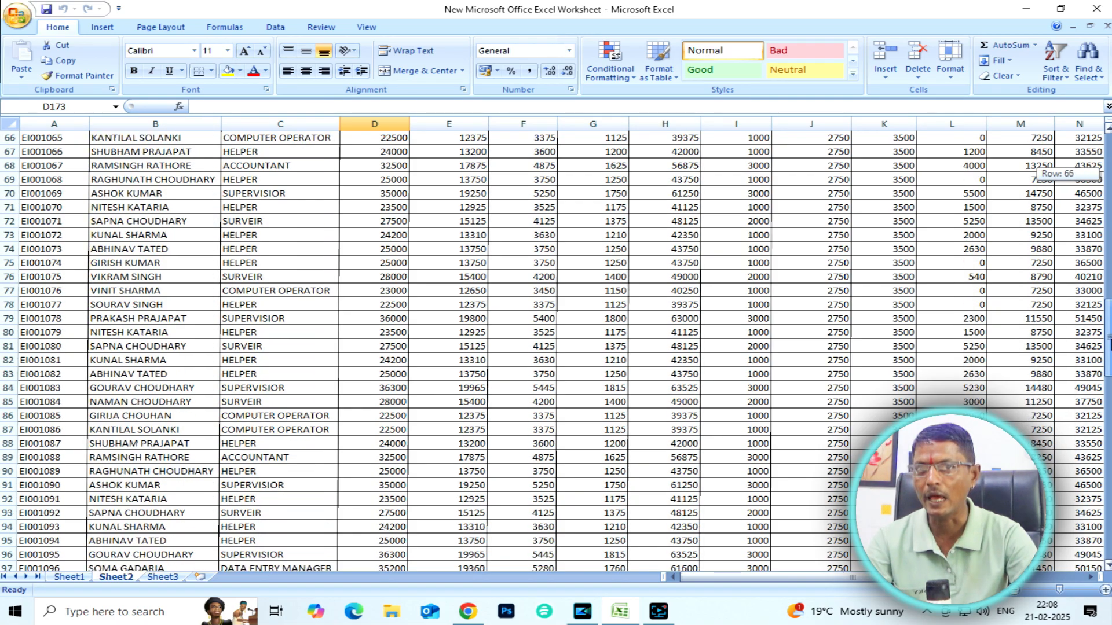
pyautogui.moveTo(1106, 392); pyautogui.dragTo(1102, 531)
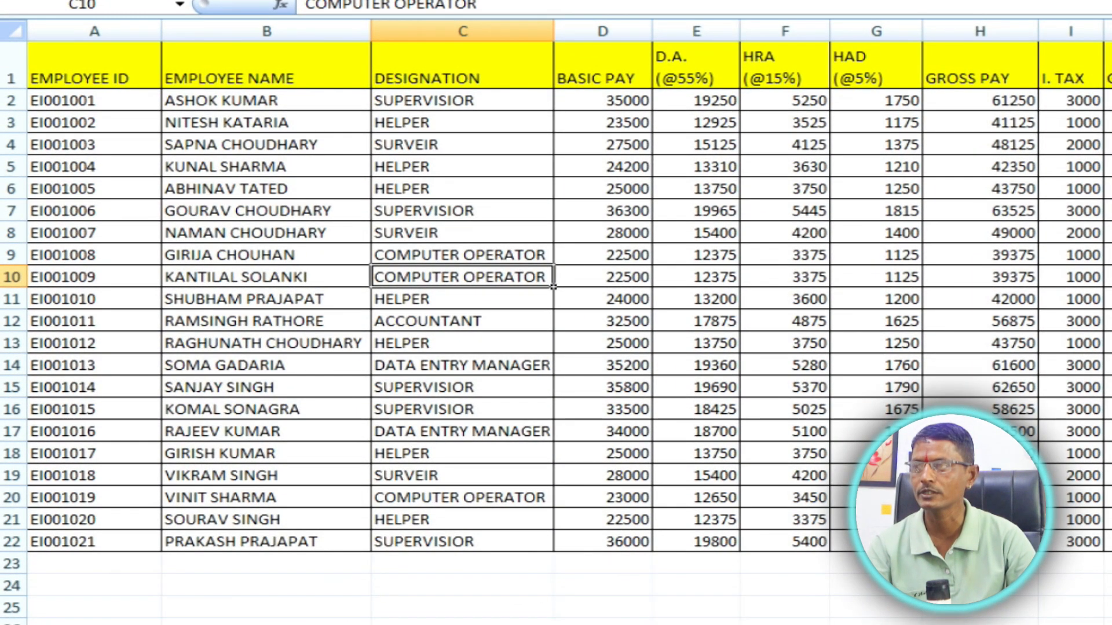
# Compare the full employee table in Sheet1 with the single-row lookup layout in Sheet2.
pyautogui.click(266, 232)
pyautogui.moveTo(55, 62); pyautogui.dragTo(1109, 541)
pyautogui.click(131, 575)
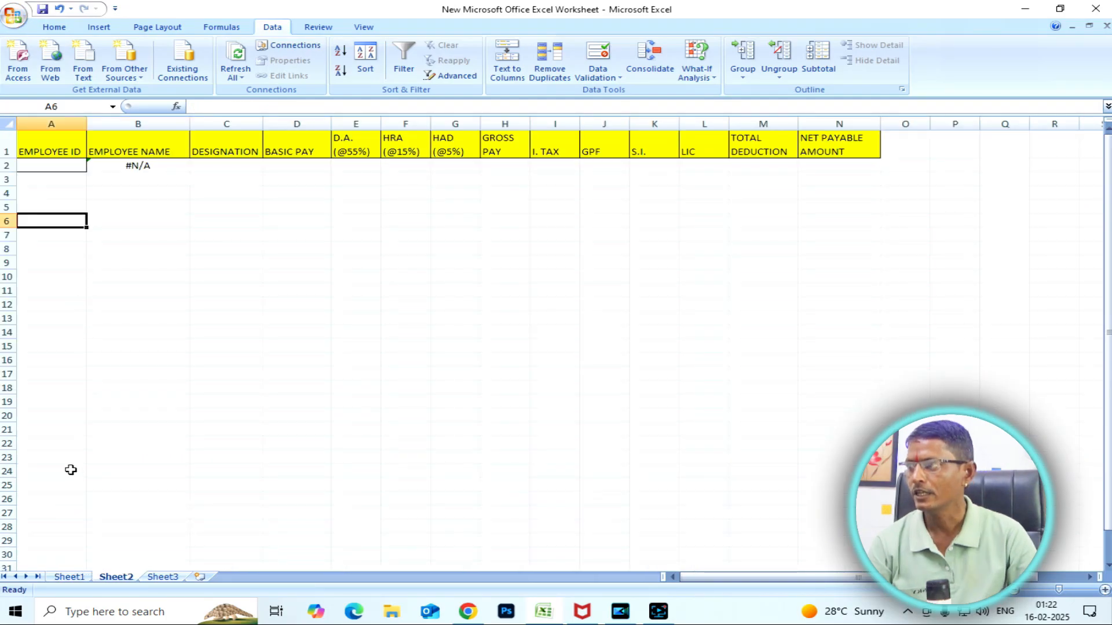
pyautogui.click(69, 577)
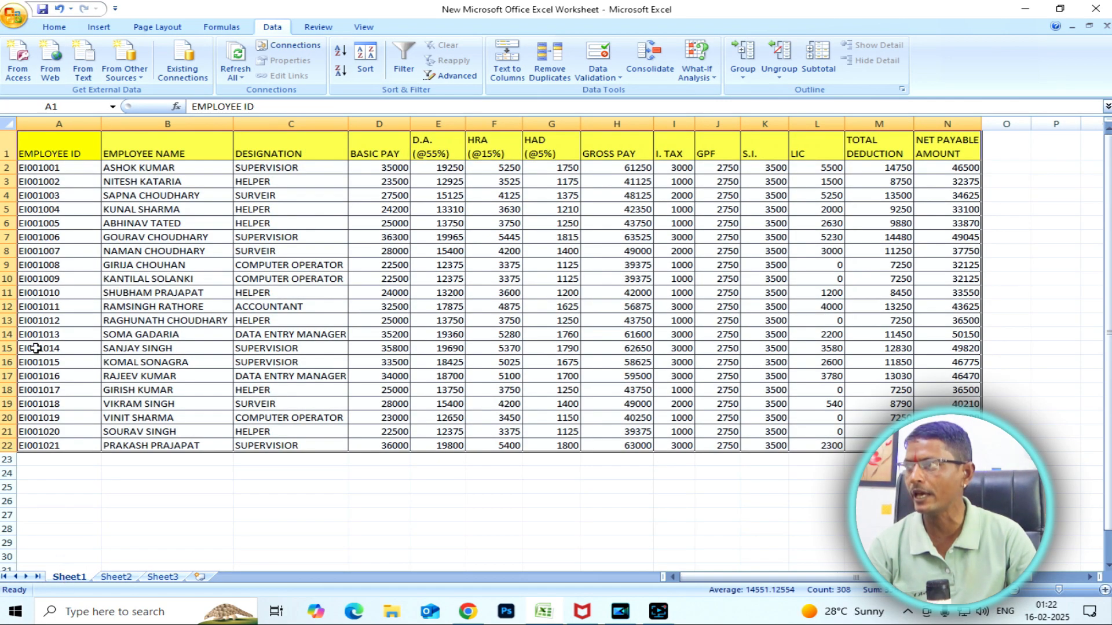
pyautogui.click(131, 577)
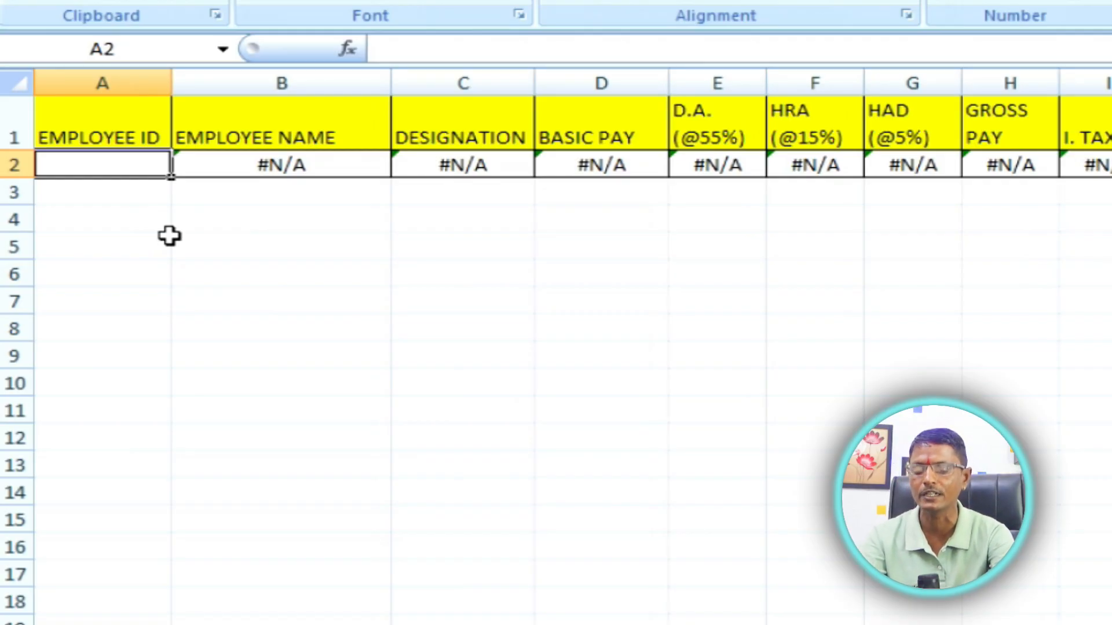
pyautogui.click(154, 536)
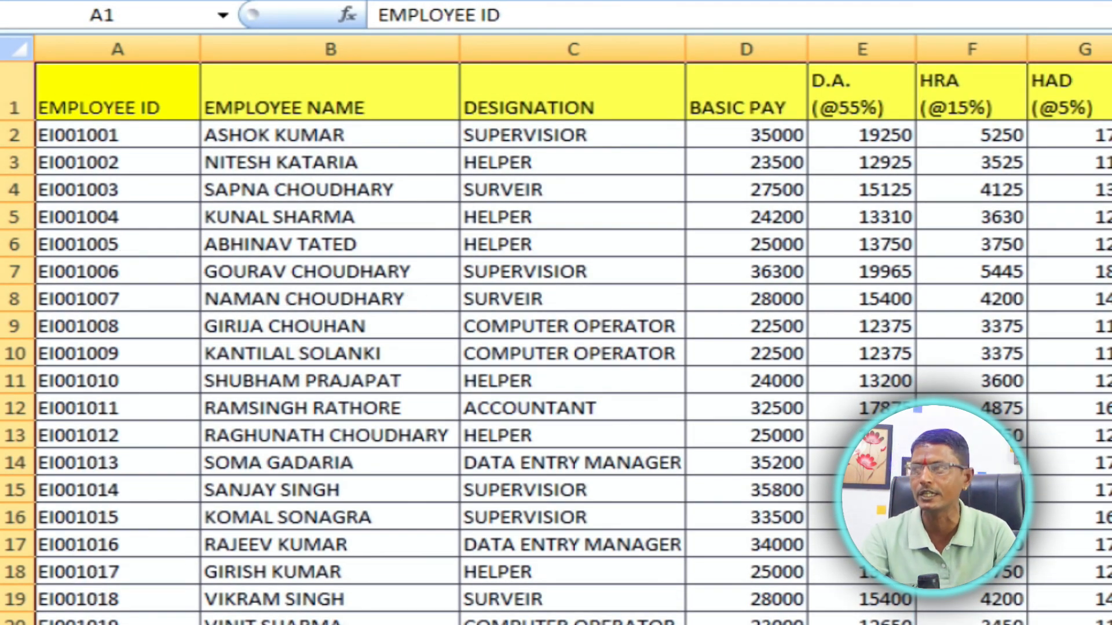
# Enter in cell A2 of Sheet2 the employee ID listed in row 4 of Sheet1.
pyautogui.hotkey('ctrl', 'pagedown')
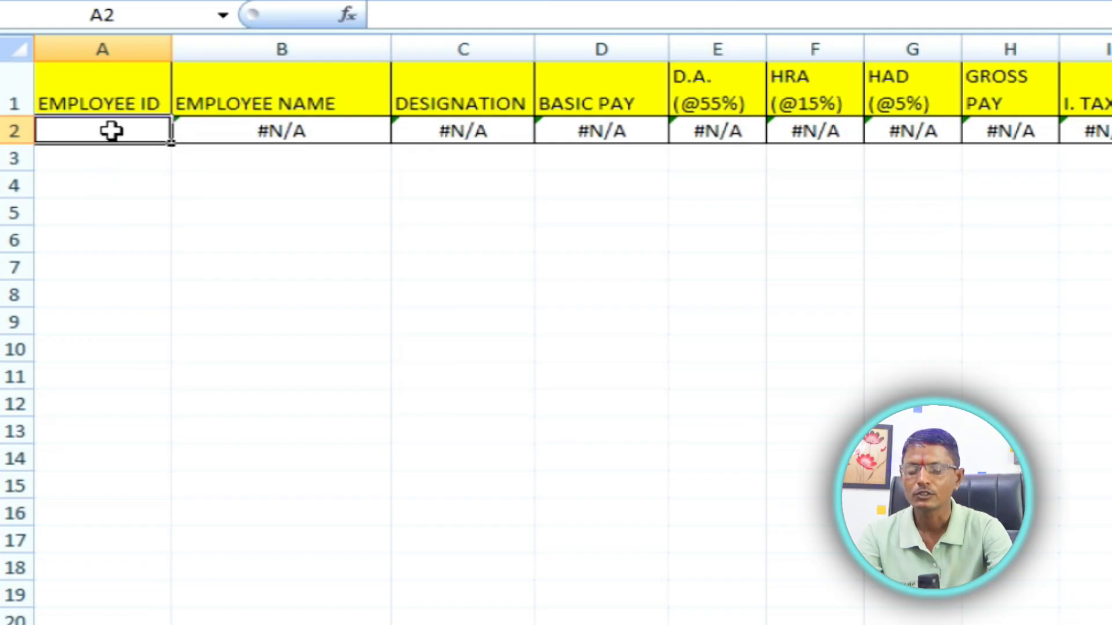
pyautogui.write('EI')
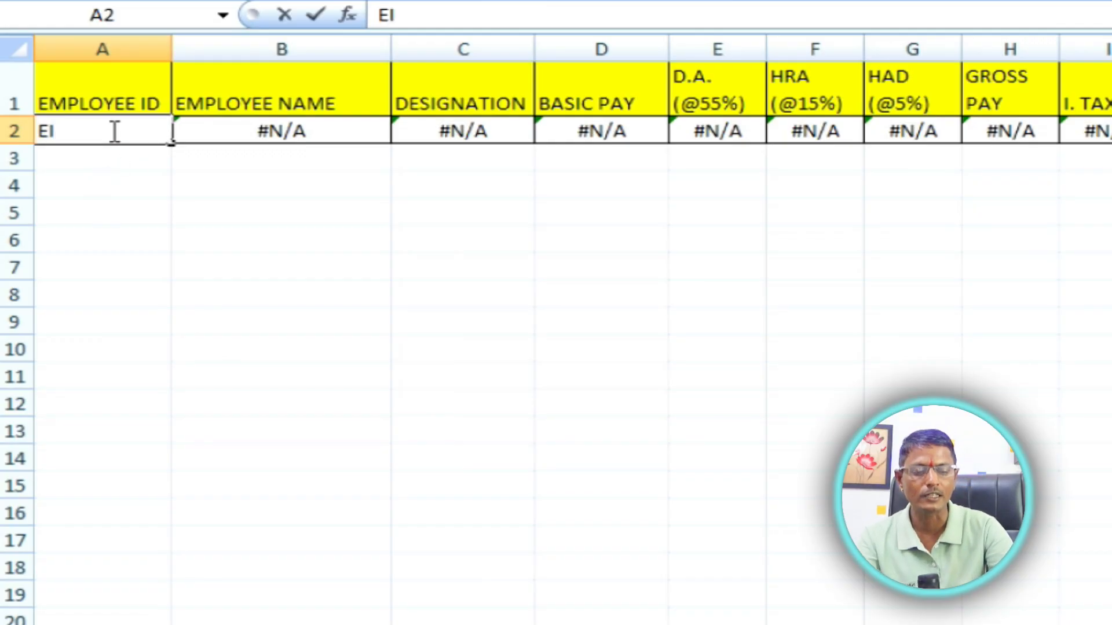
pyautogui.write('001003')
pyautogui.press('Return')
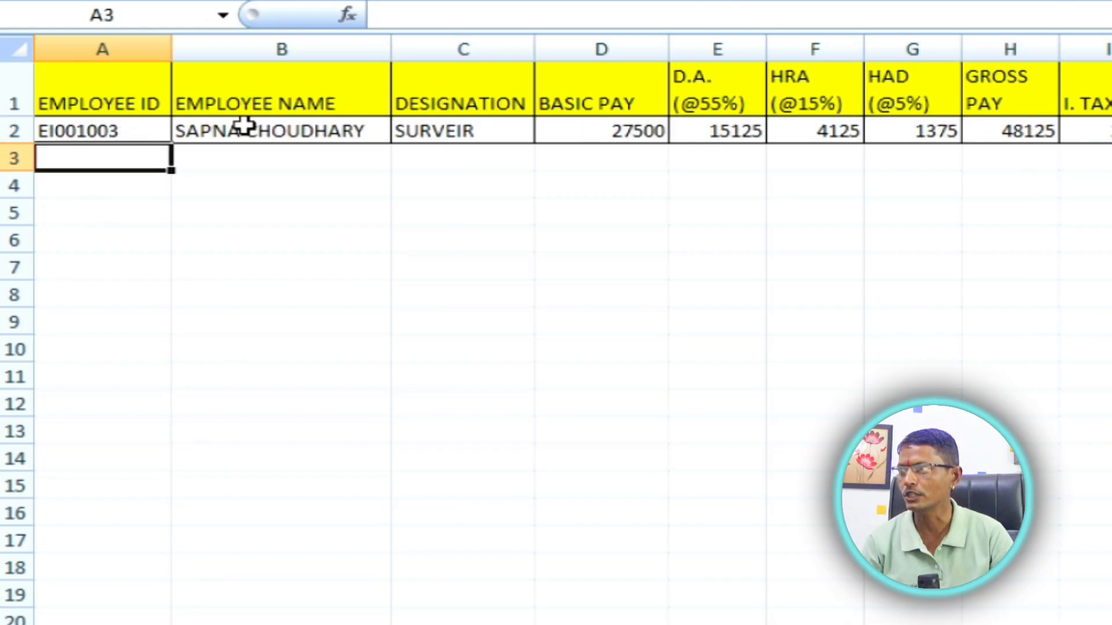
# Check the looked-up salary details in Sheet2's row 2 against the same employee's record in row 4 of Sheet1.
pyautogui.click(222, 130)
pyautogui.moveTo(285, 136); pyautogui.dragTo(1110, 134)
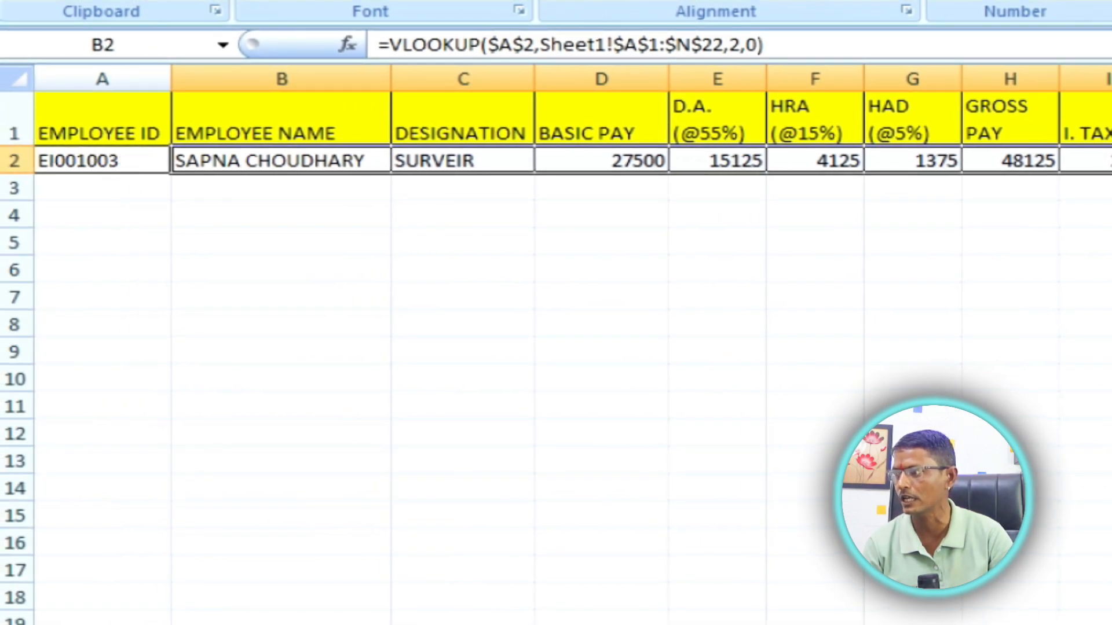
pyautogui.click(116, 624)
pyautogui.click(136, 624)
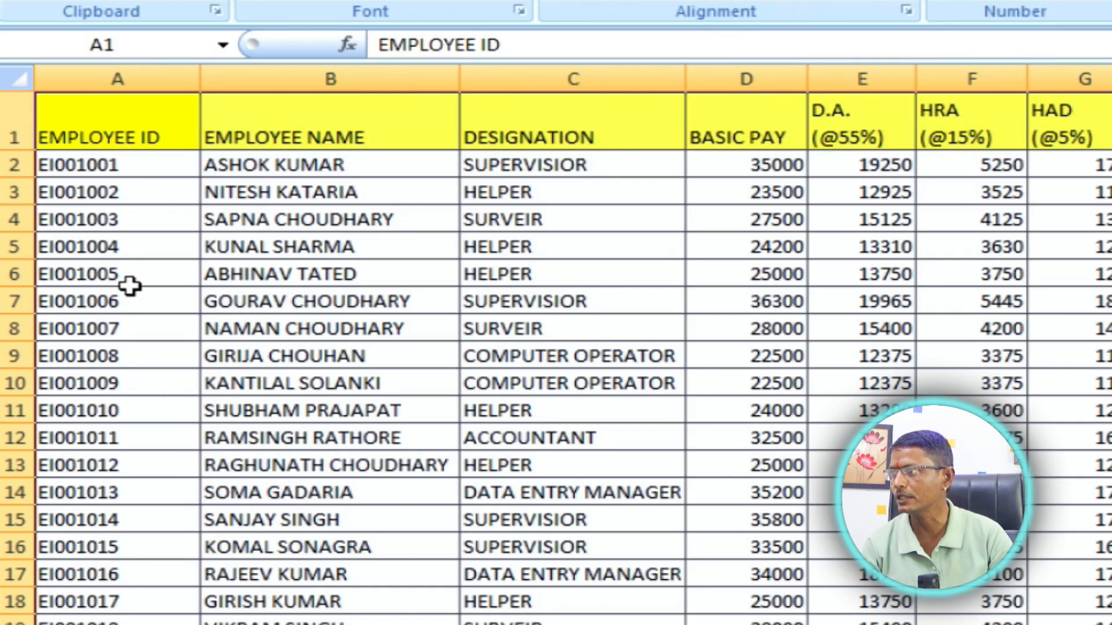
pyautogui.click(120, 227)
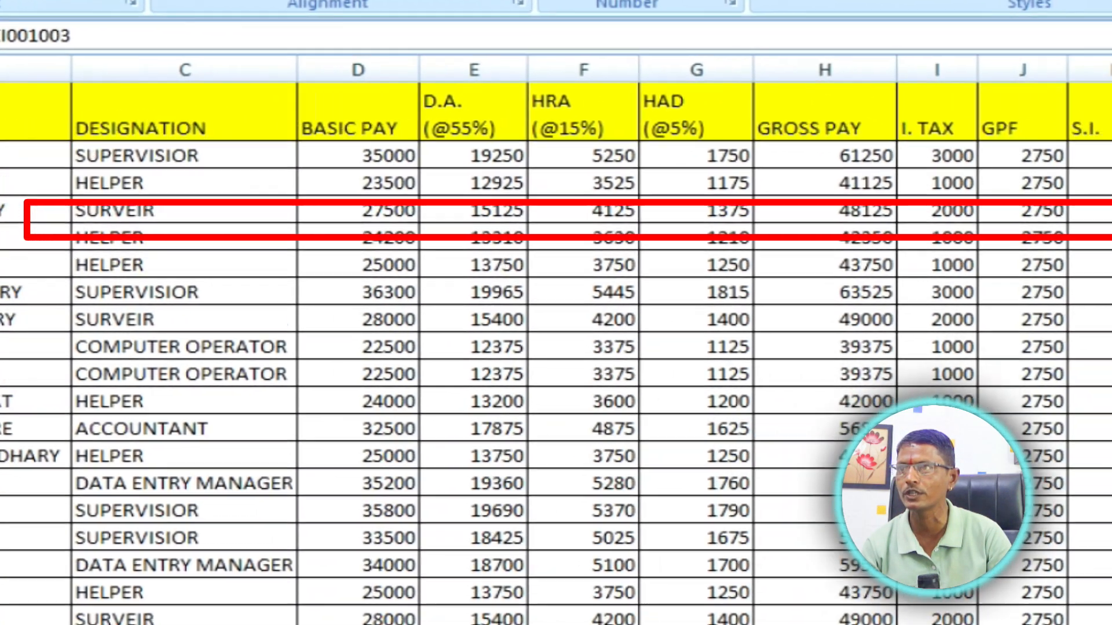
pyautogui.click(1096, 198)
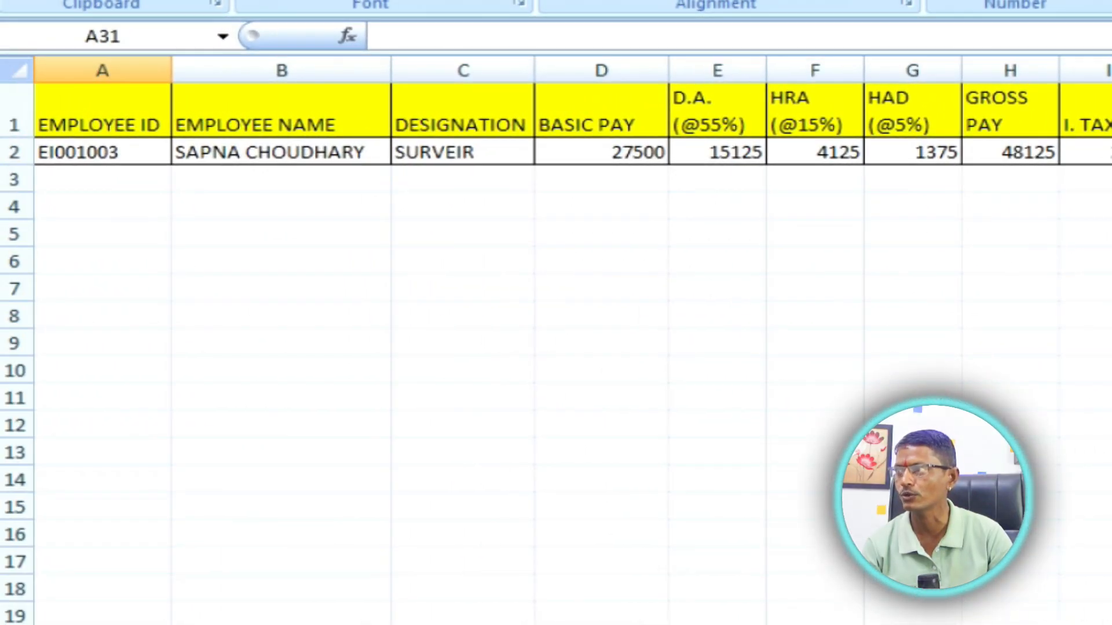
# Change the employee ID in Sheet2's cell A2 to the one listed in row 5 of Sheet1.
pyautogui.doubleClick(134, 157)
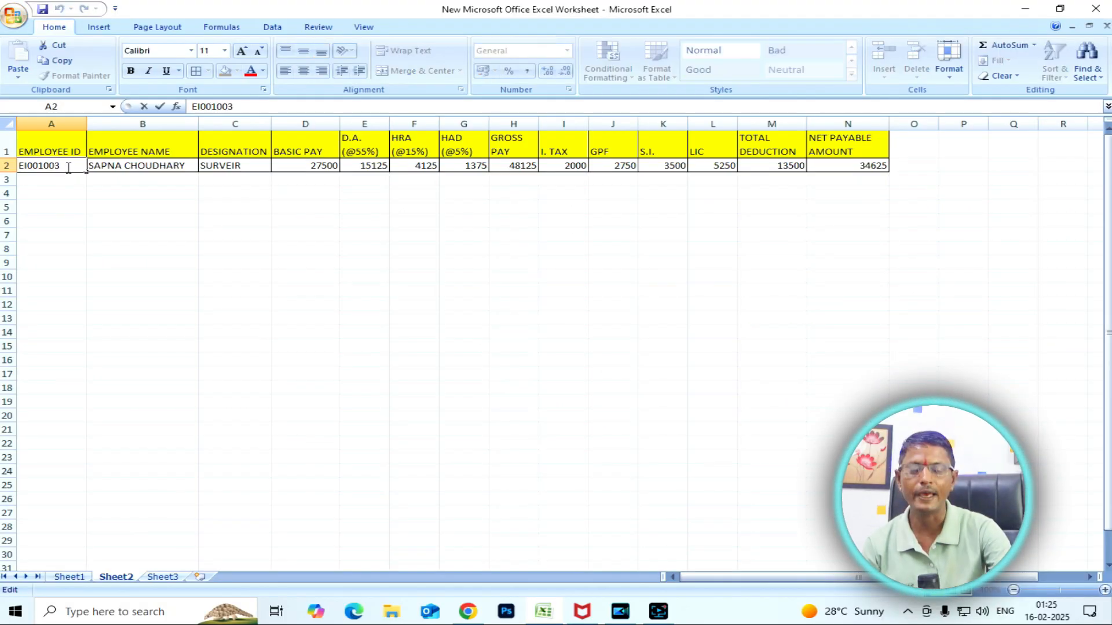
pyautogui.press('BackSpace')
pyautogui.write('4')
pyautogui.press('Return')
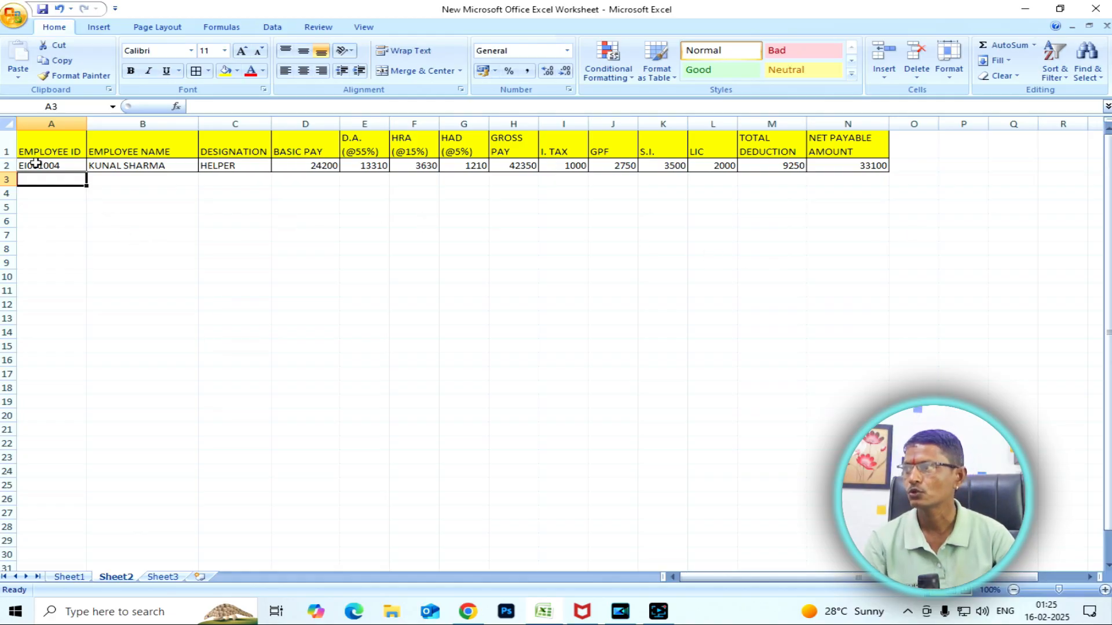
# Clear the employee ID and all lookup formulas from A2:N2 in Sheet2, keeping the headings.
pyautogui.moveTo(37, 164); pyautogui.dragTo(849, 162)
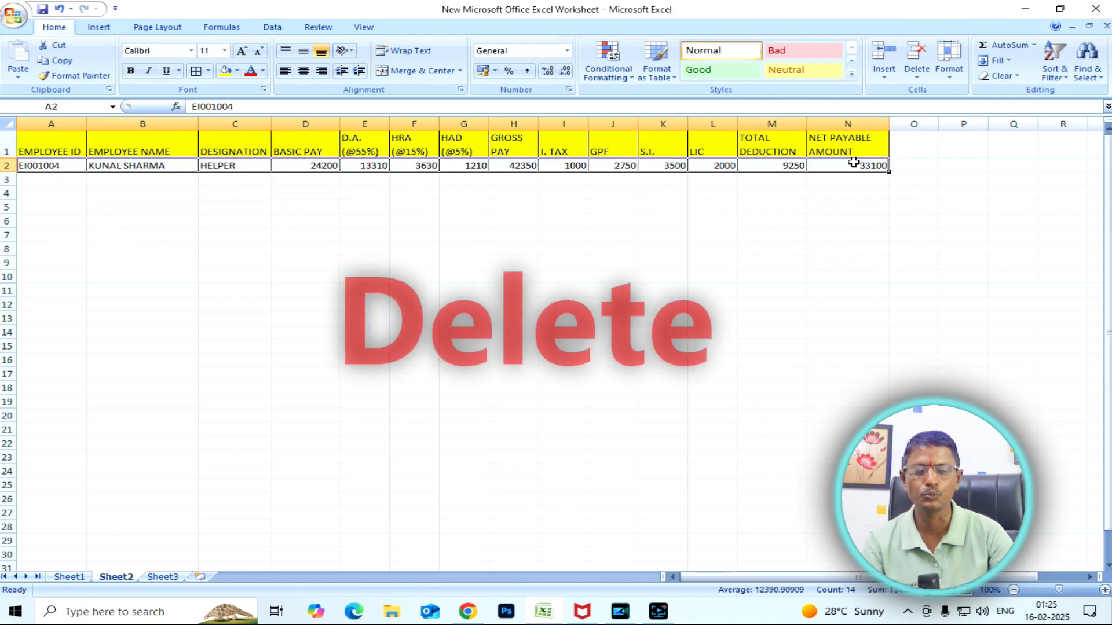
pyautogui.press('Delete')
pyautogui.click(596, 234)
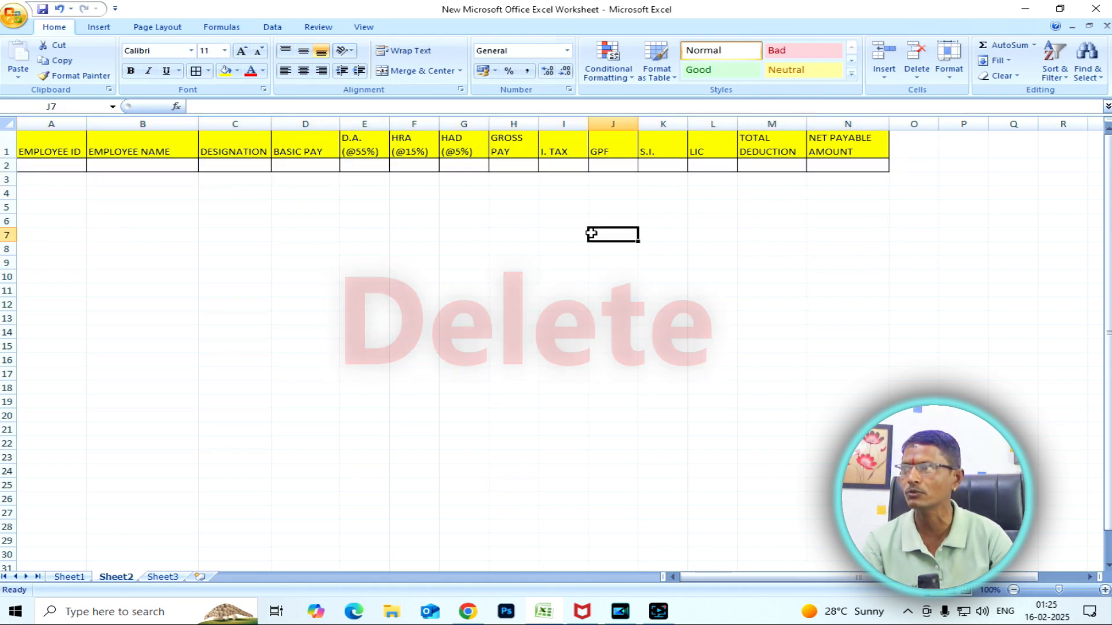
# Start a VLOOKUP formula in cell B2 of Sheet2, under the Employee Name heading.
pyautogui.click(142, 165)
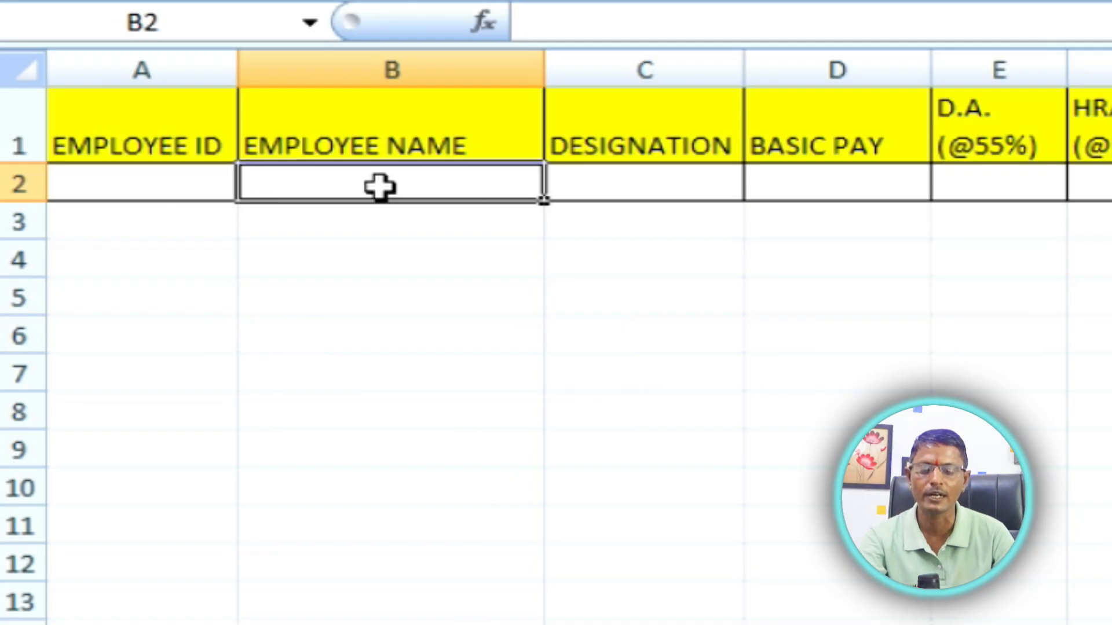
pyautogui.write('=')
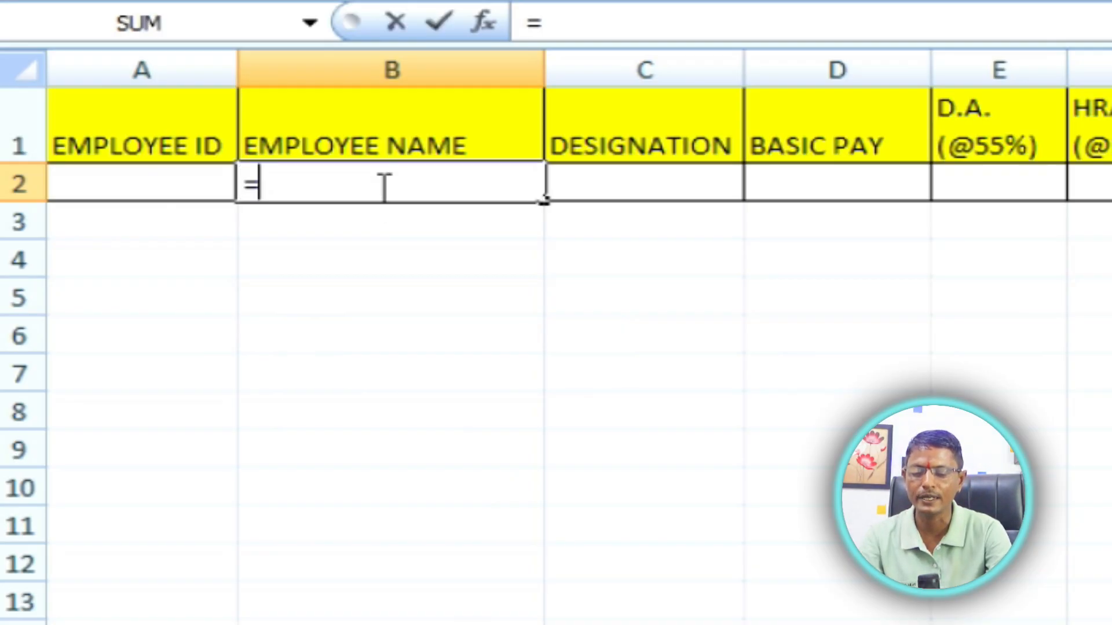
pyautogui.write('VLOOK')
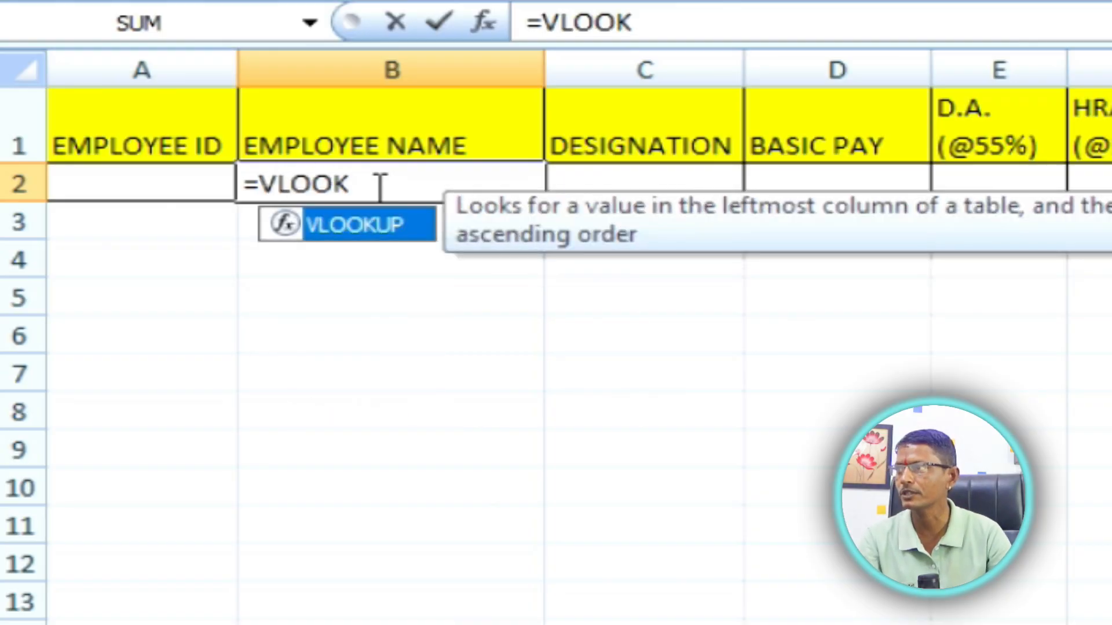
pyautogui.doubleClick(360, 228)
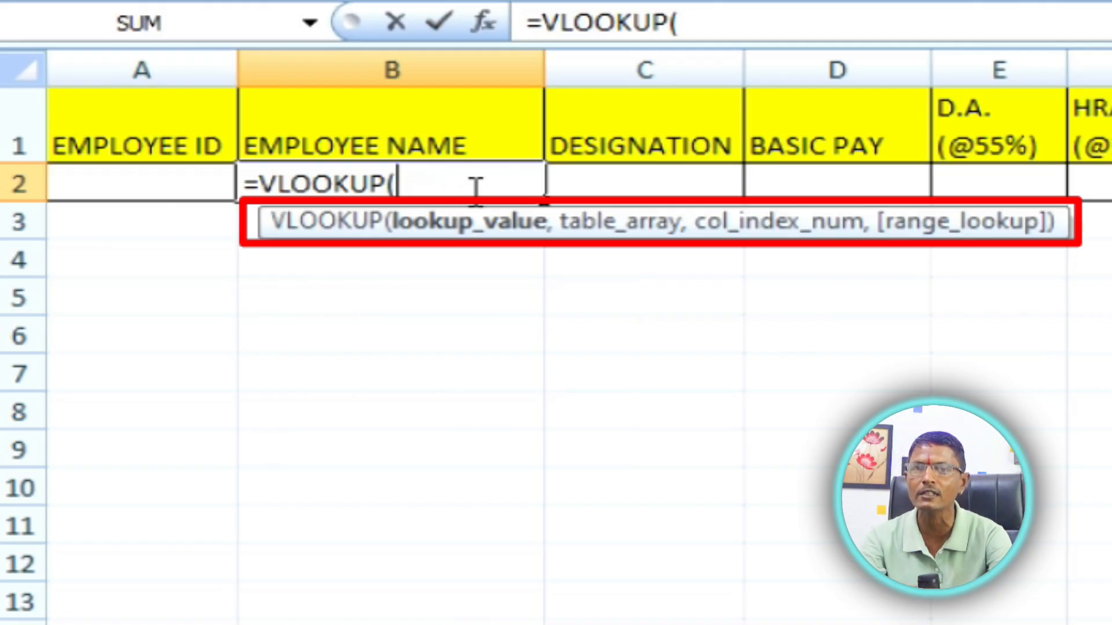
pyautogui.hotkey('ctrl', 'pageup')
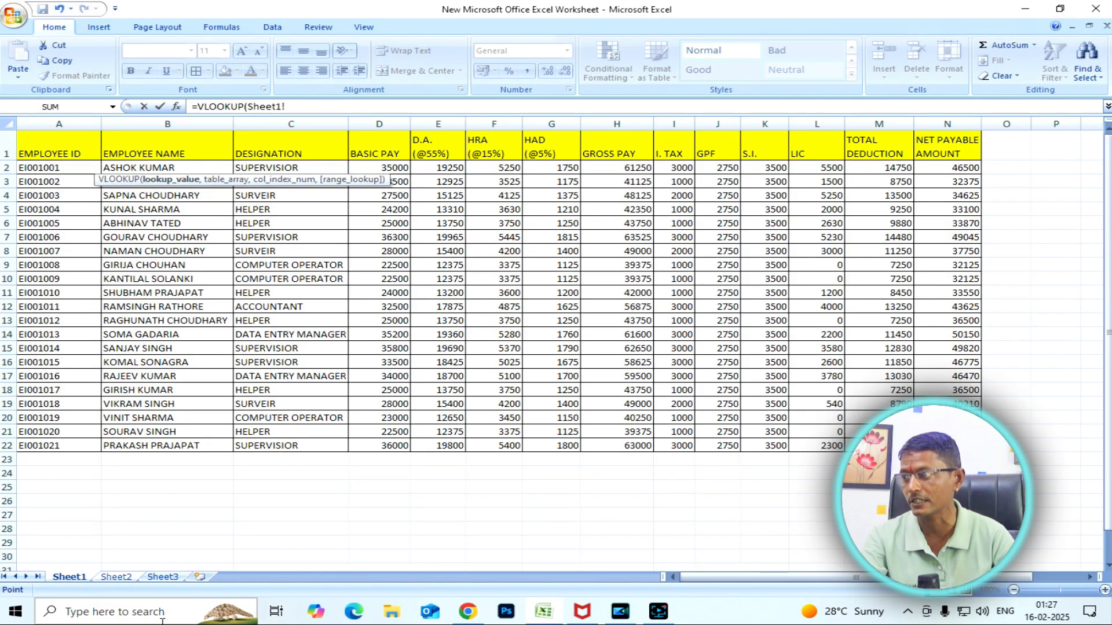
pyautogui.hotkey('ctrl', 'pagedown')
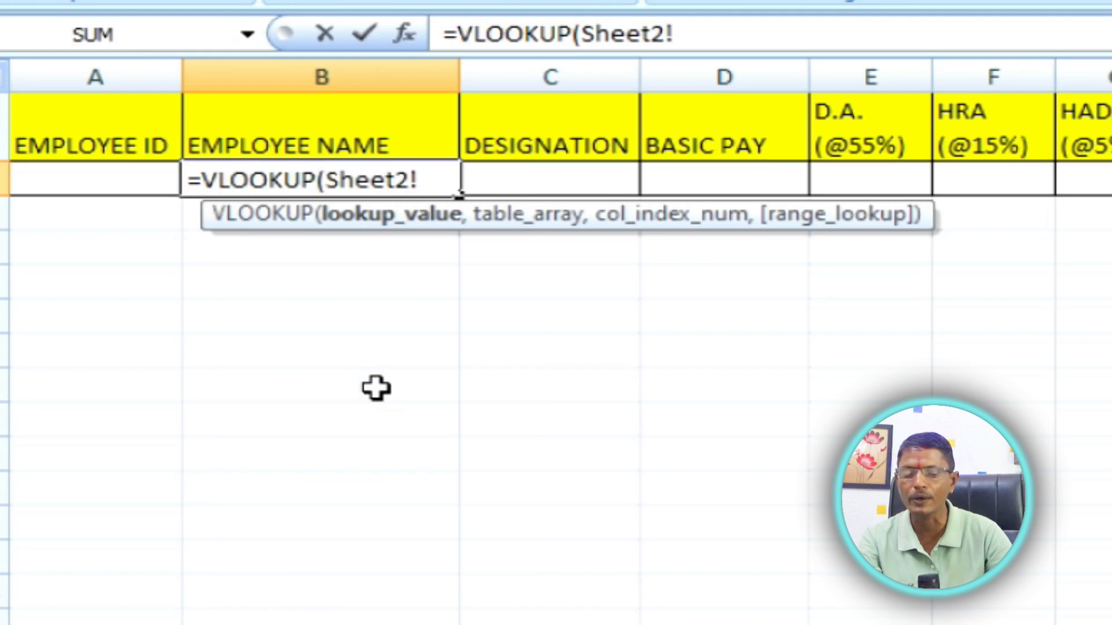
pyautogui.press('BackSpace')
pyautogui.press('BackSpace')
pyautogui.press('BackSpace')
pyautogui.press('BackSpace')
pyautogui.press('BackSpace')
pyautogui.press('BackSpace')
pyautogui.press('BackSpace')
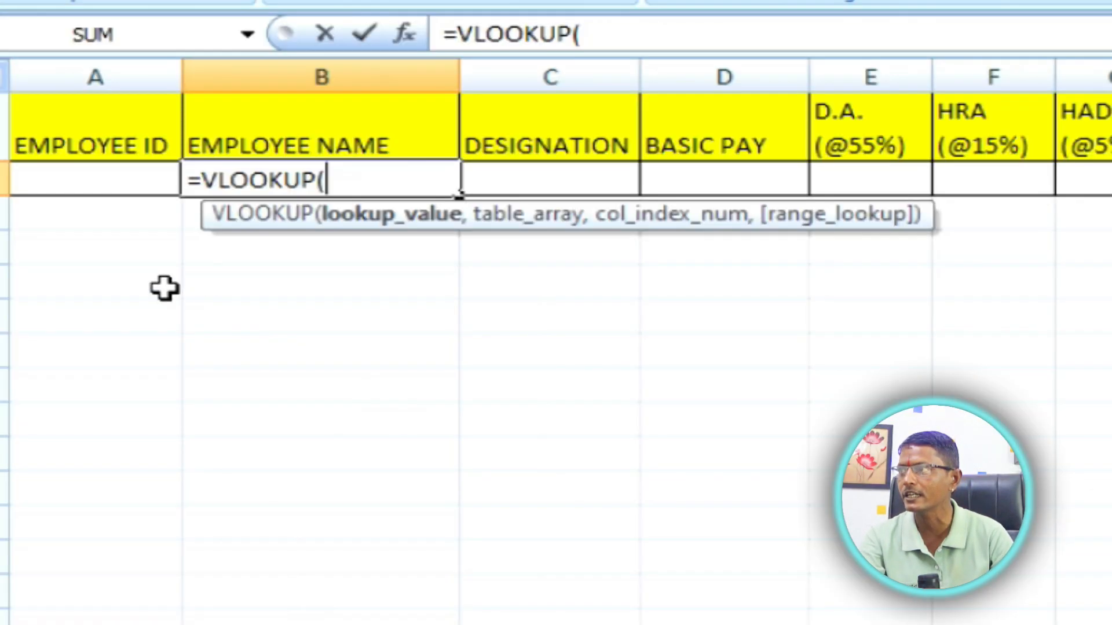
# Use A2 as the VLOOKUP's lookup value and the Sheet1 range A1:N22 as its table array.
pyautogui.click(104, 184)
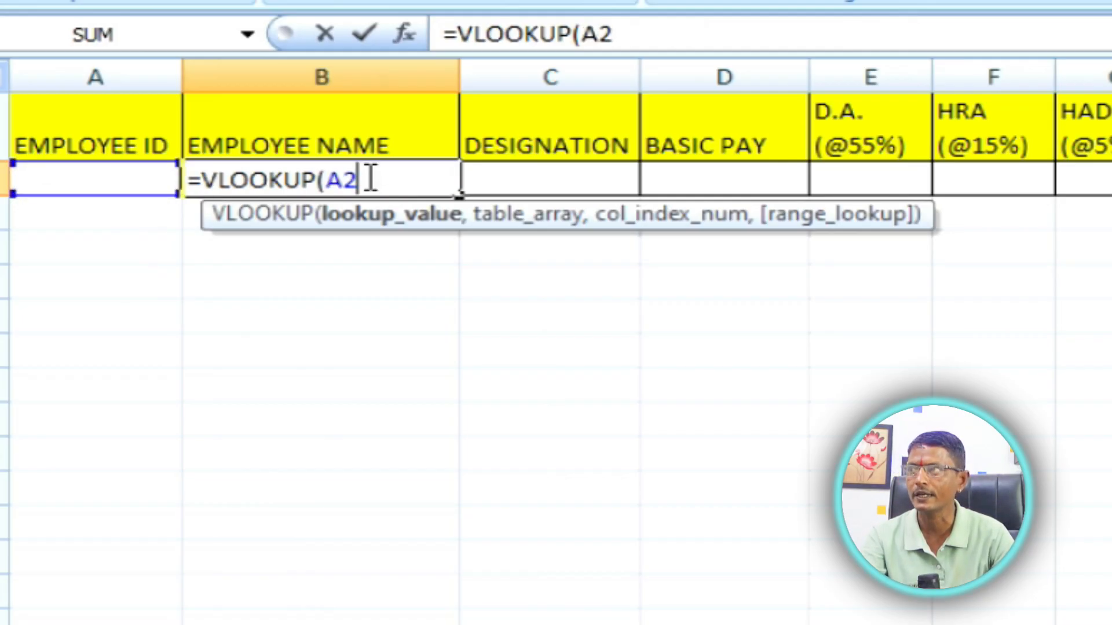
pyautogui.write(',')
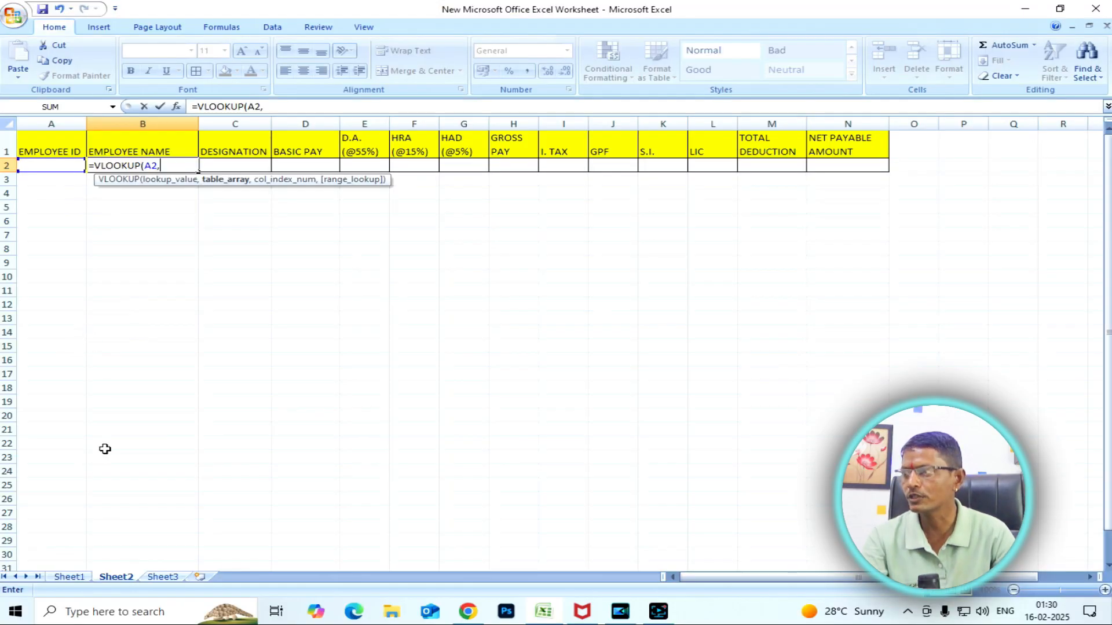
pyautogui.click(70, 577)
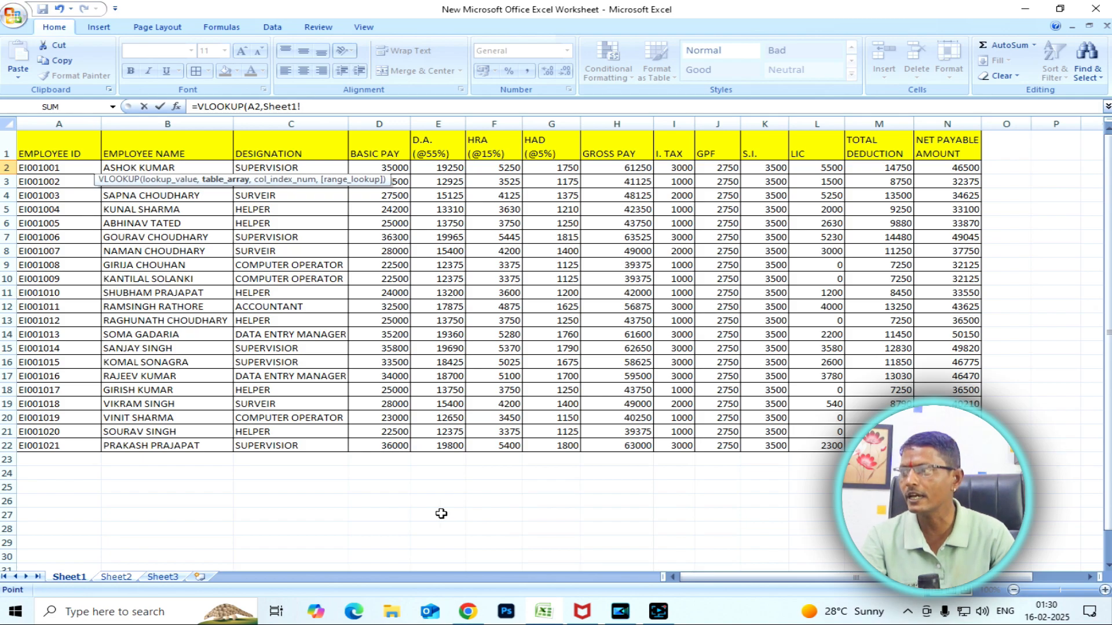
pyautogui.moveTo(26, 144); pyautogui.dragTo(949, 446)
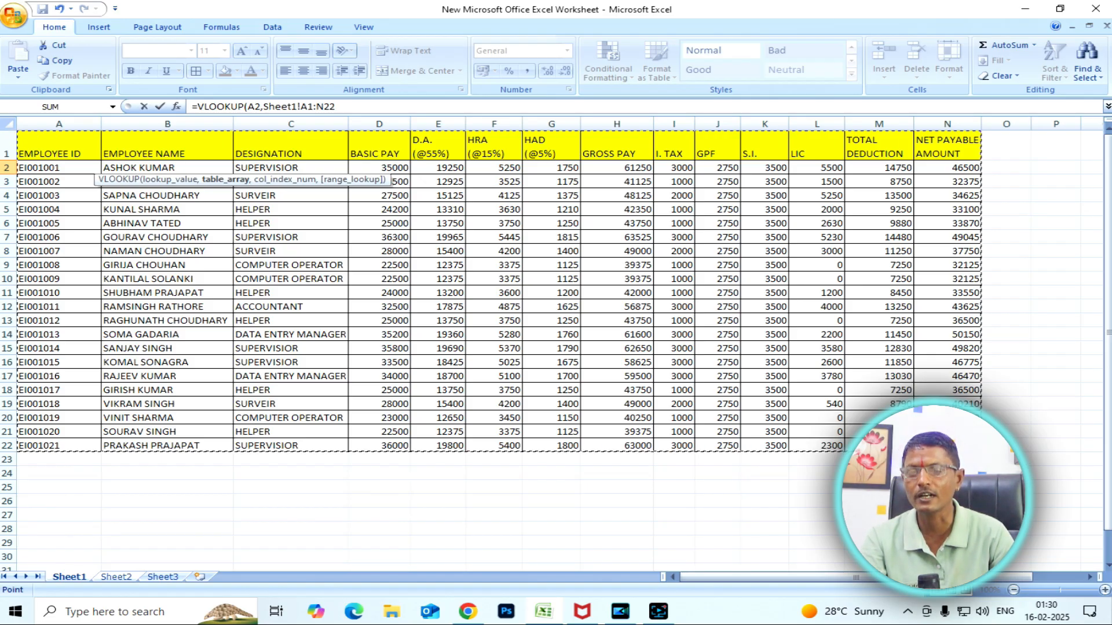
# Return to Sheet2 and correct the sheet reference in the VLOOKUP's table array to Sheet1.
pyautogui.click(116, 577)
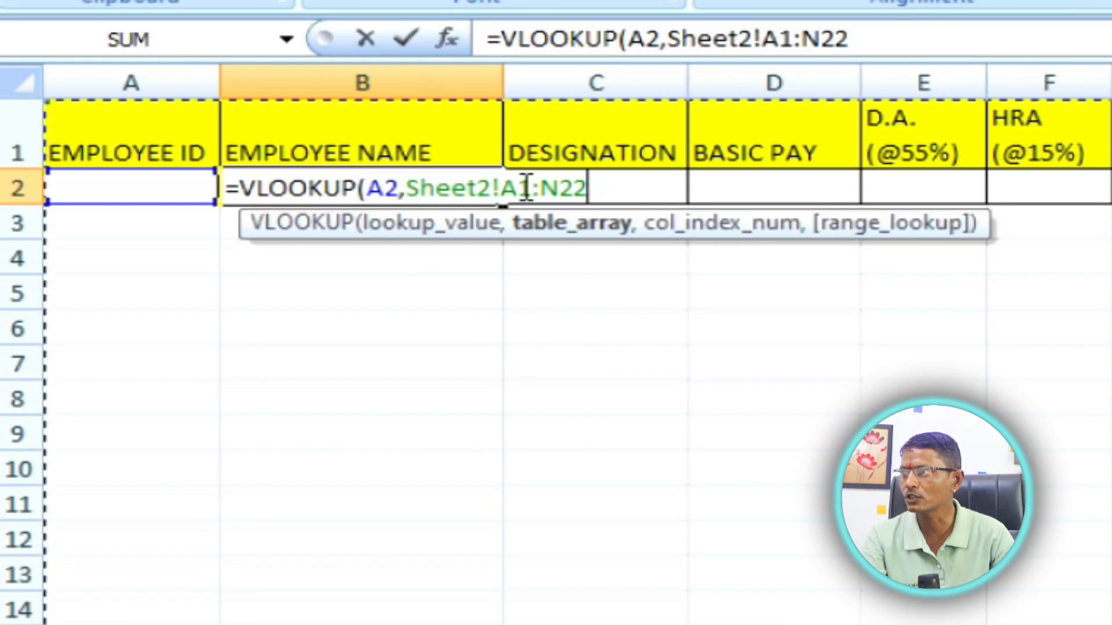
pyautogui.click(492, 188)
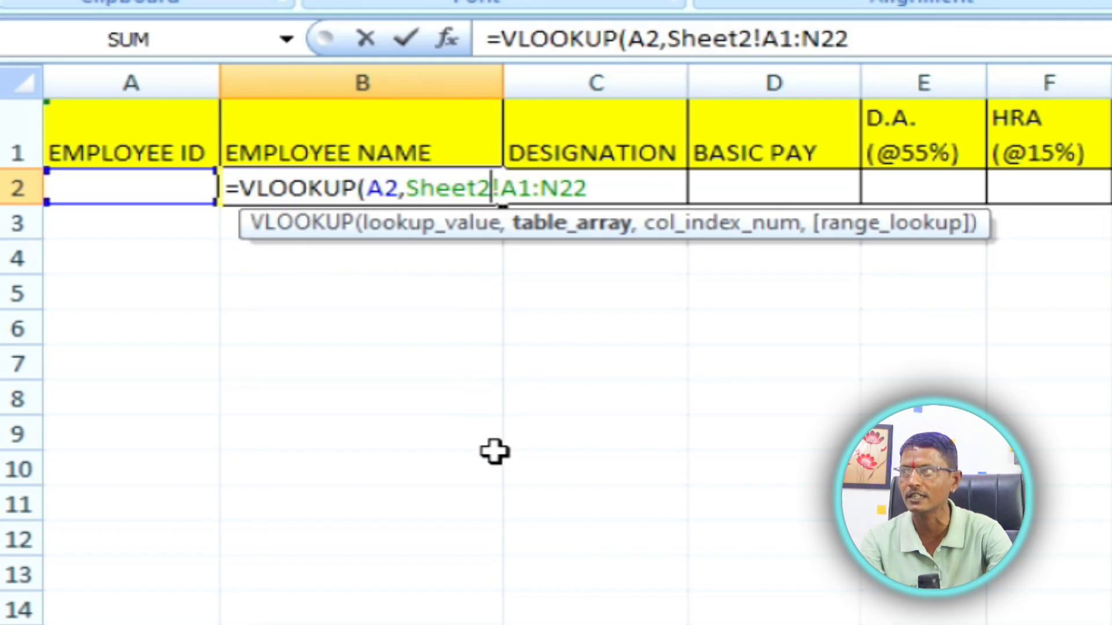
pyautogui.press('BackSpace')
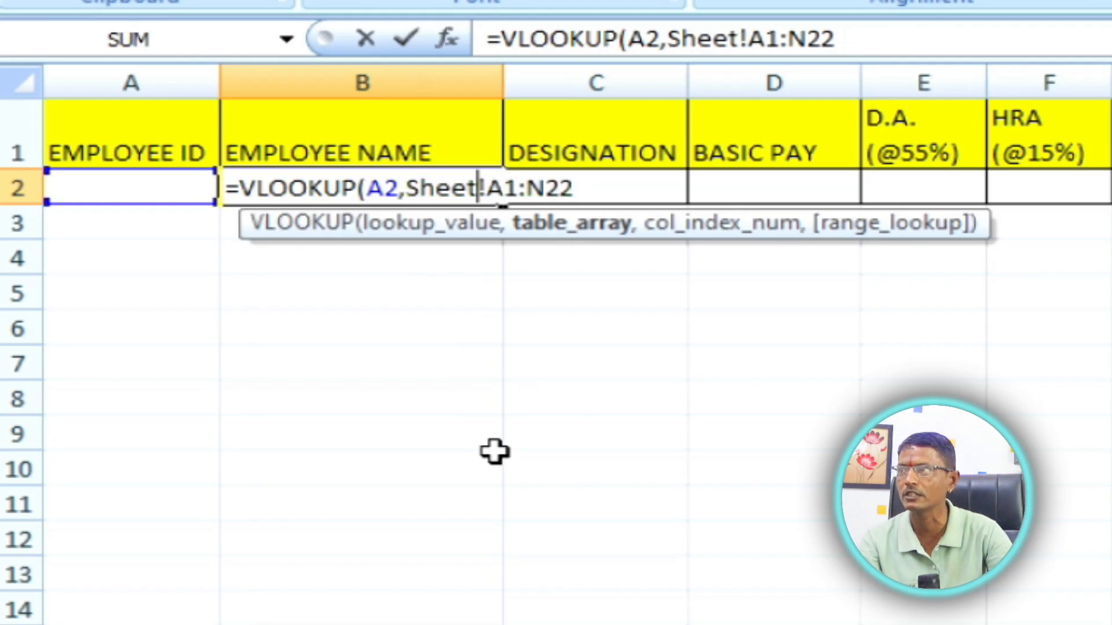
pyautogui.write('1')
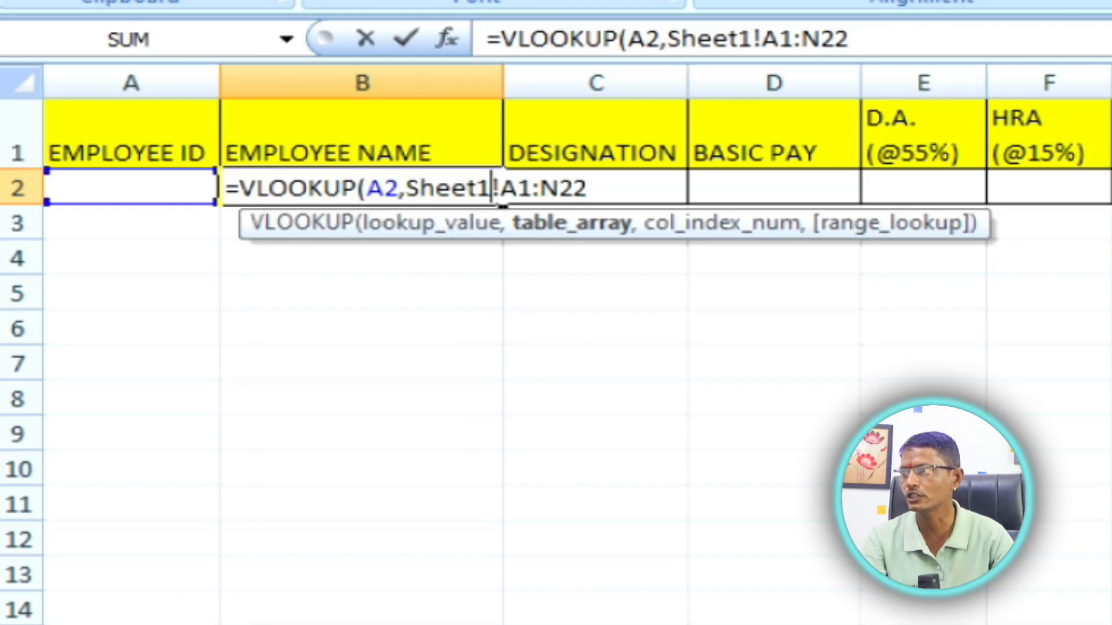
pyautogui.press('Return')
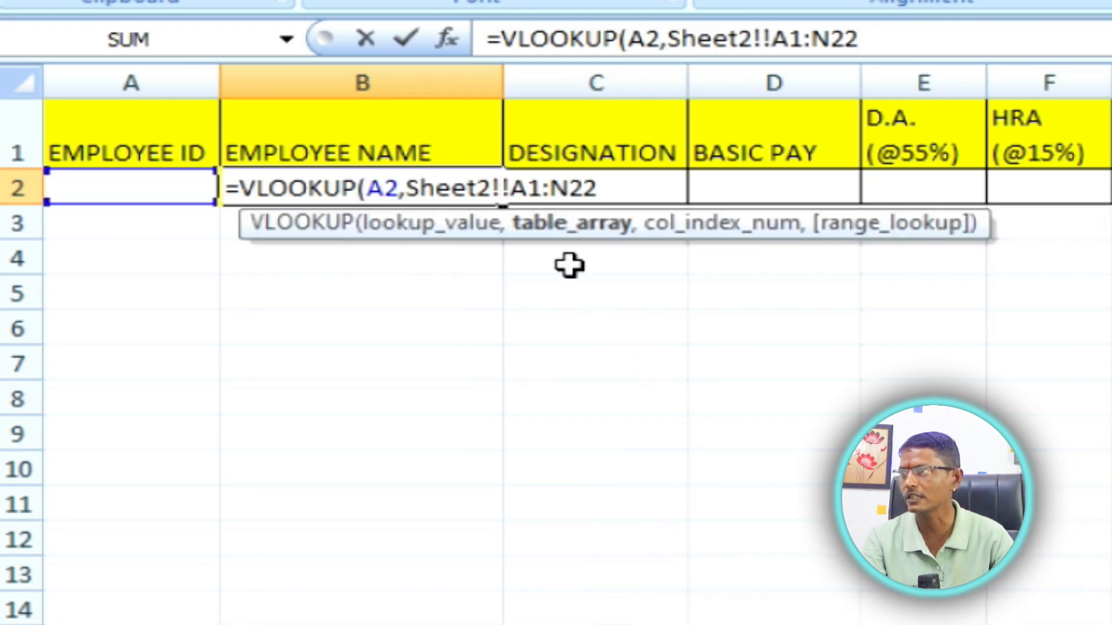
pyautogui.click(571, 223)
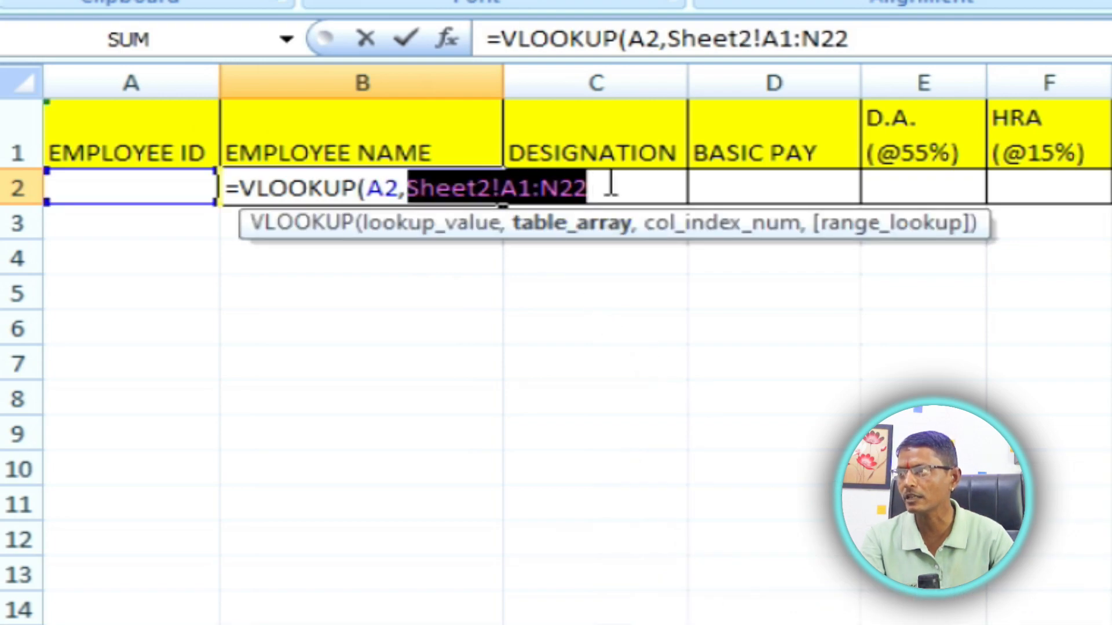
# Make the table array in B2's VLOOKUP absolute, as Sheet1!$A$1:$N$22.
pyautogui.moveTo(609, 186); pyautogui.dragTo(409, 187)
pyautogui.press('F4')
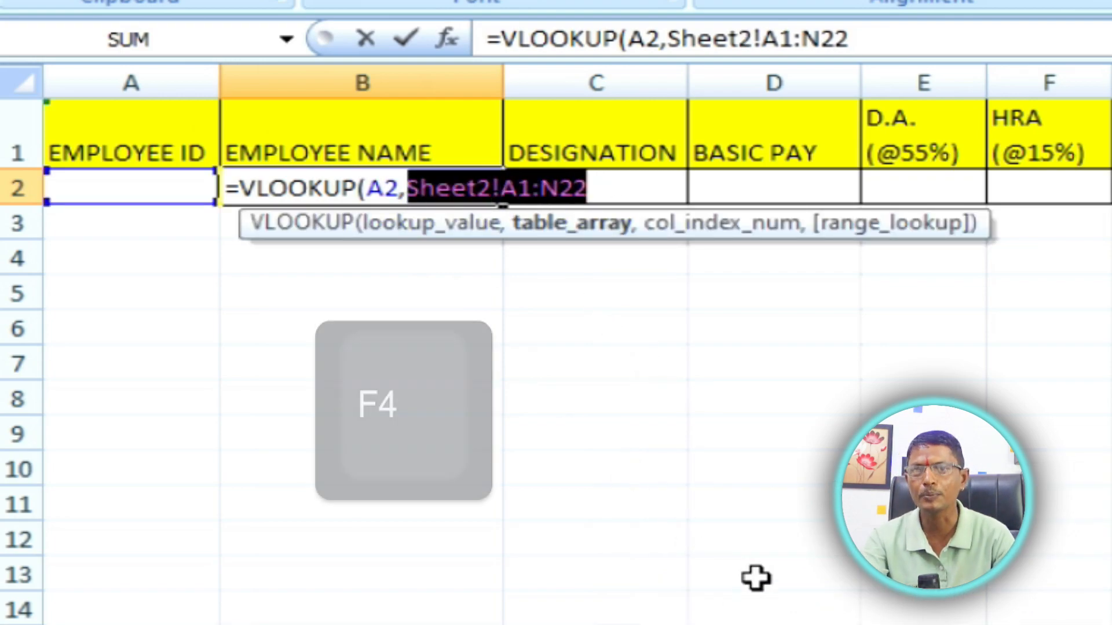
pyautogui.press('F4')
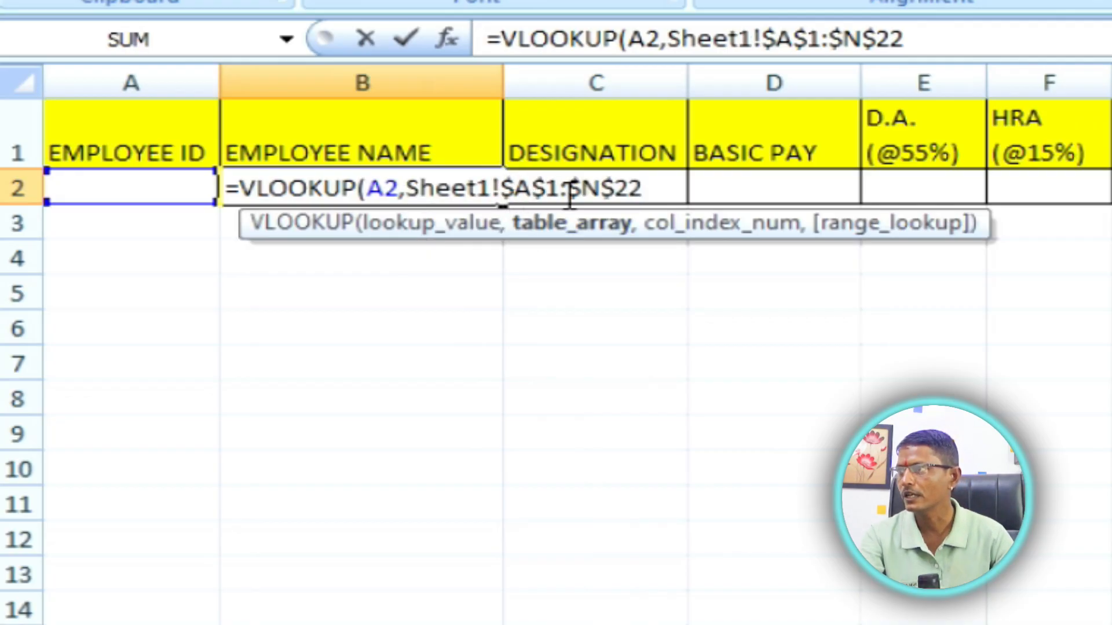
pyautogui.click(650, 188)
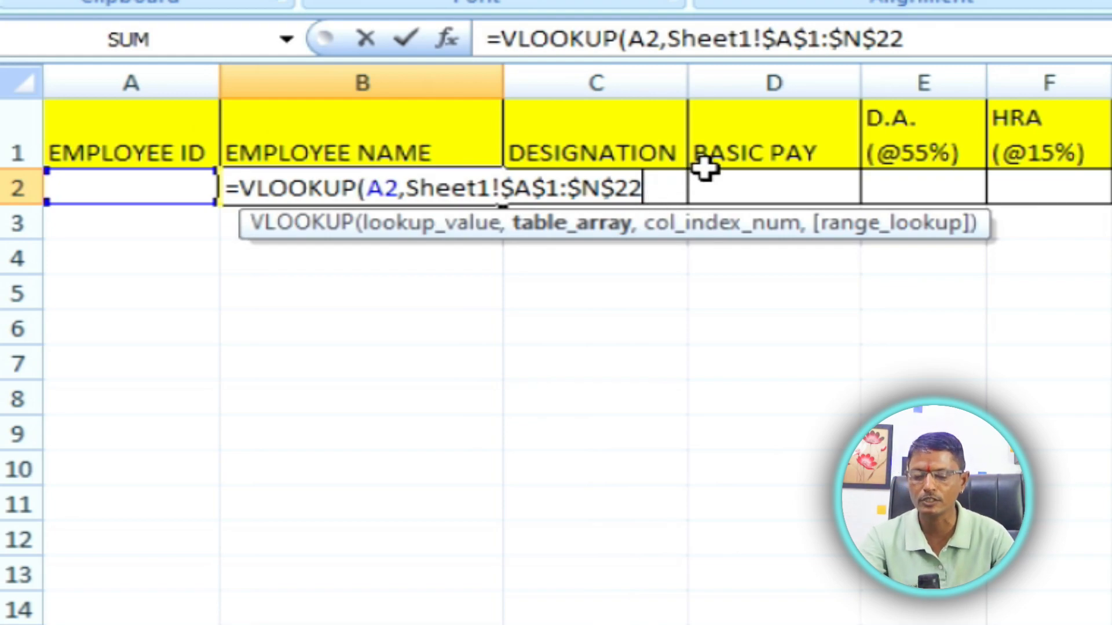
# Complete the VLOOKUP in B2 with column index 2 for the employee name and 0 for an exact match.
pyautogui.write(',Sheet1!')
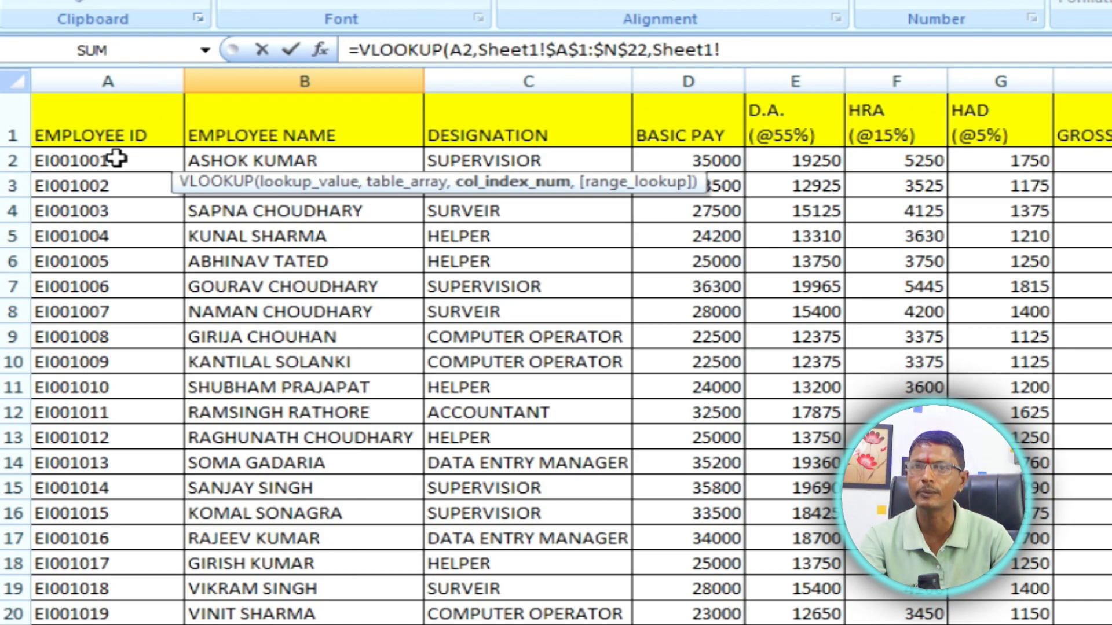
pyautogui.click(174, 622)
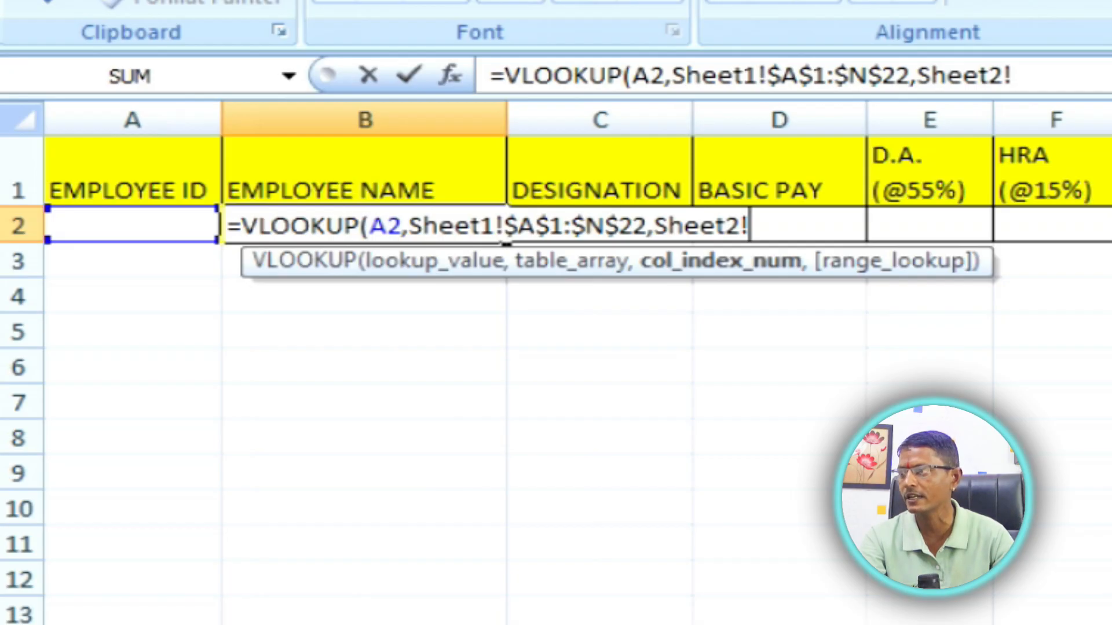
pyautogui.click(69, 577)
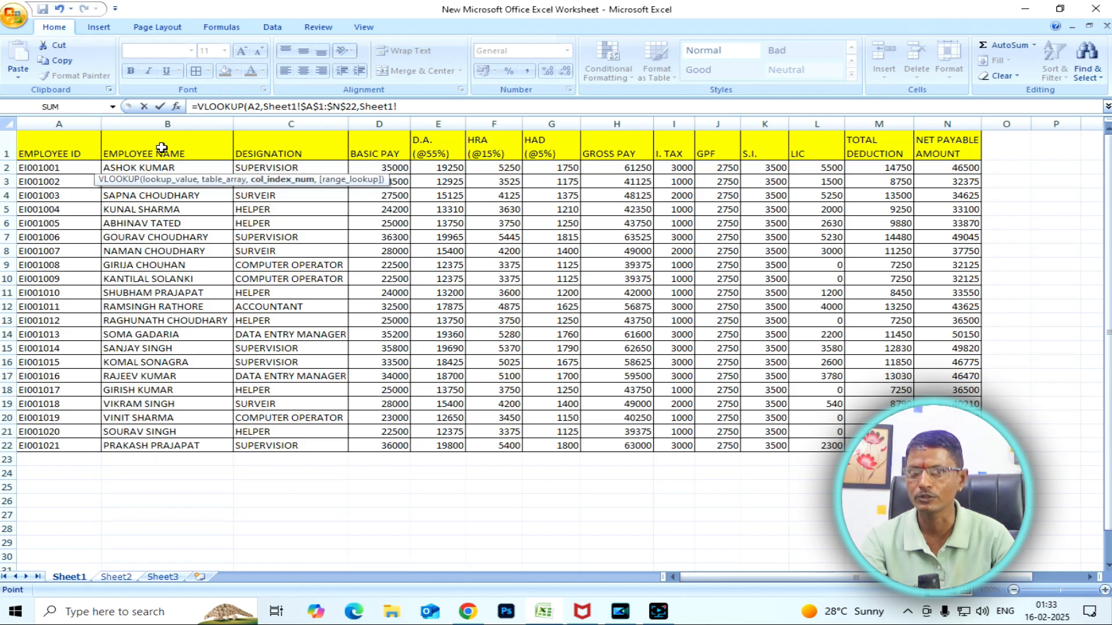
pyautogui.write('2')
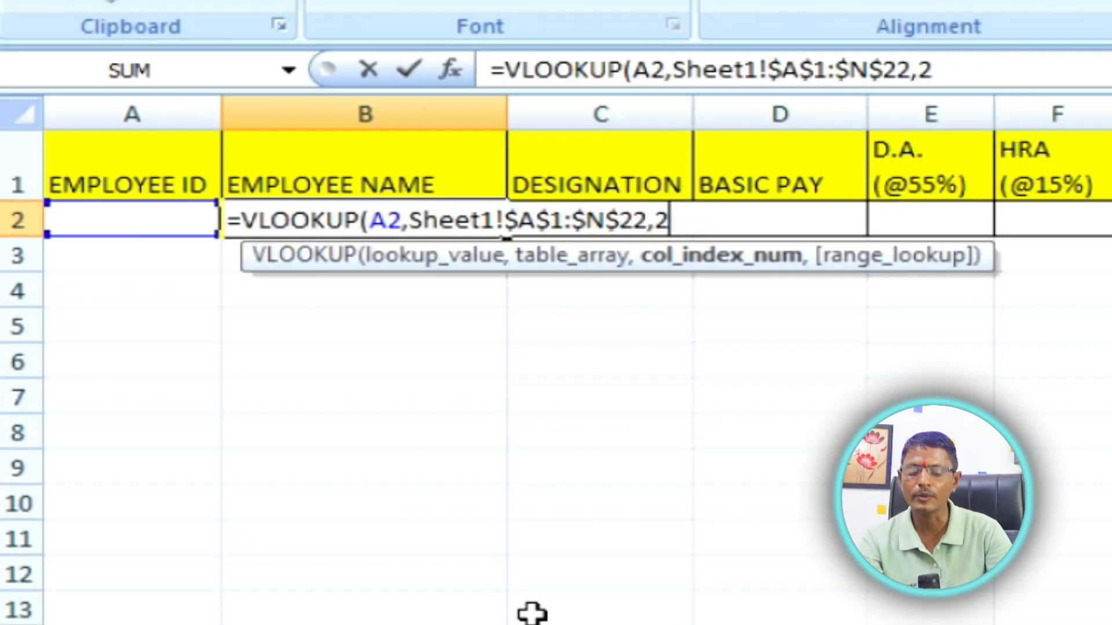
pyautogui.write(',')
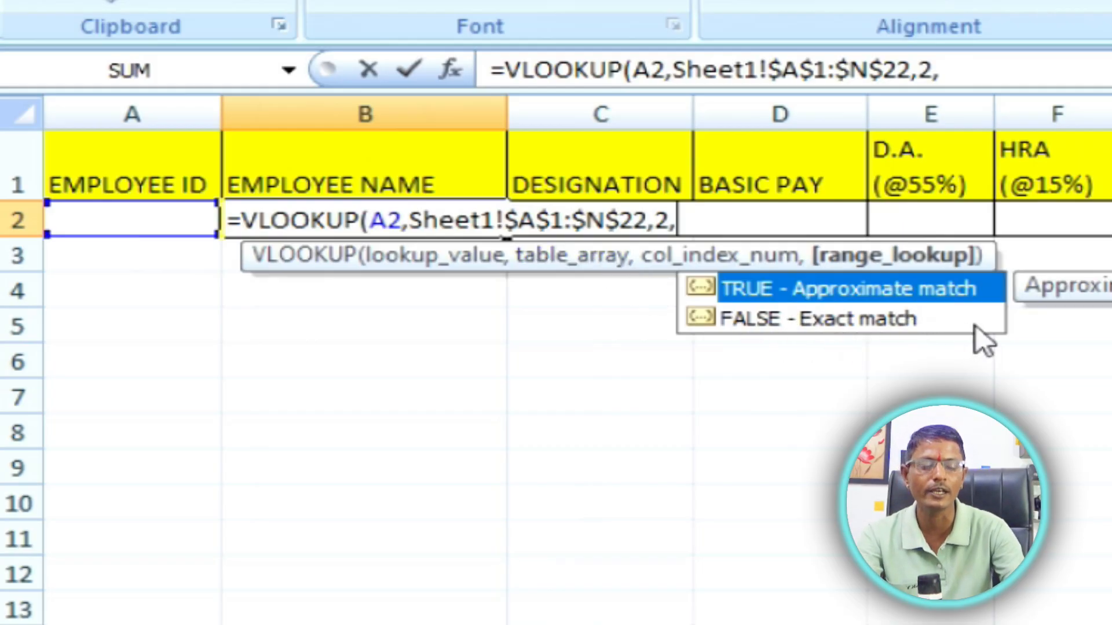
pyautogui.write('0')
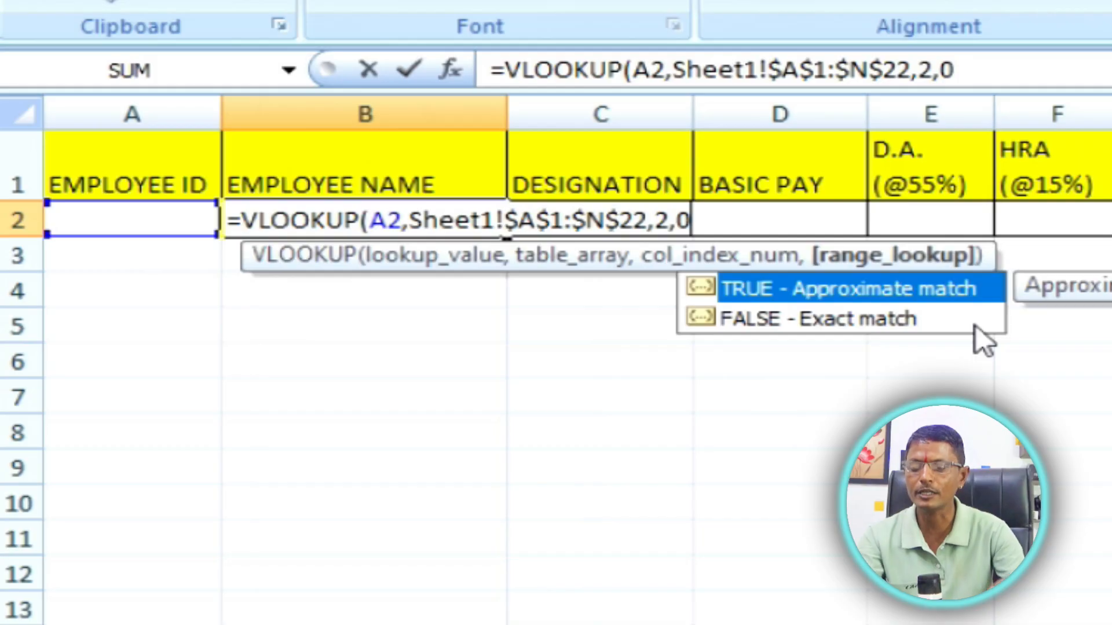
pyautogui.write(')')
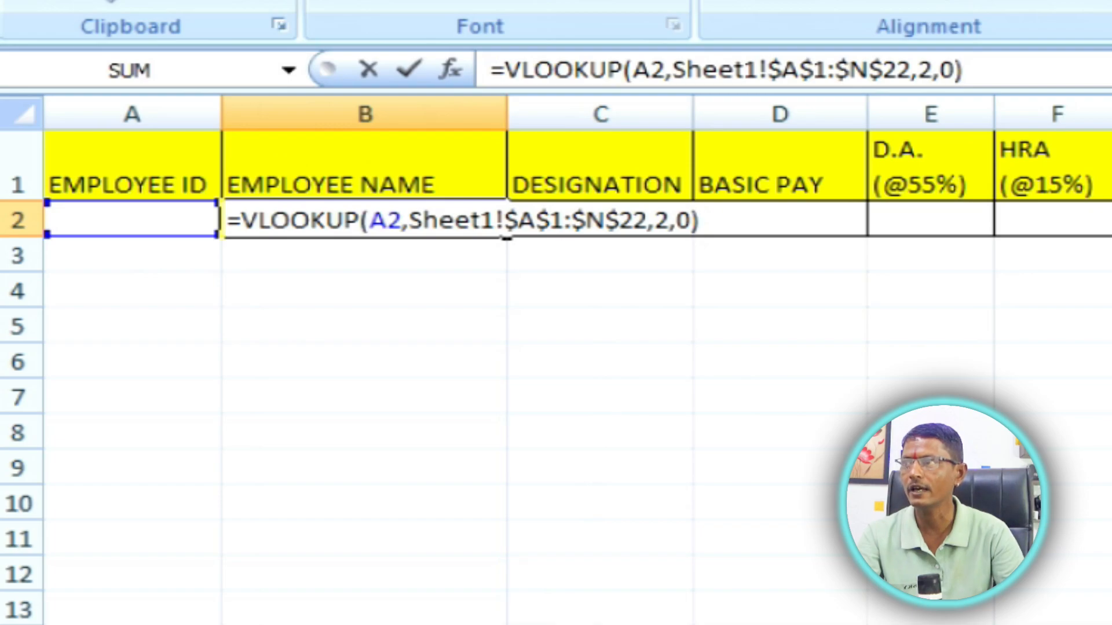
pyautogui.press('Return')
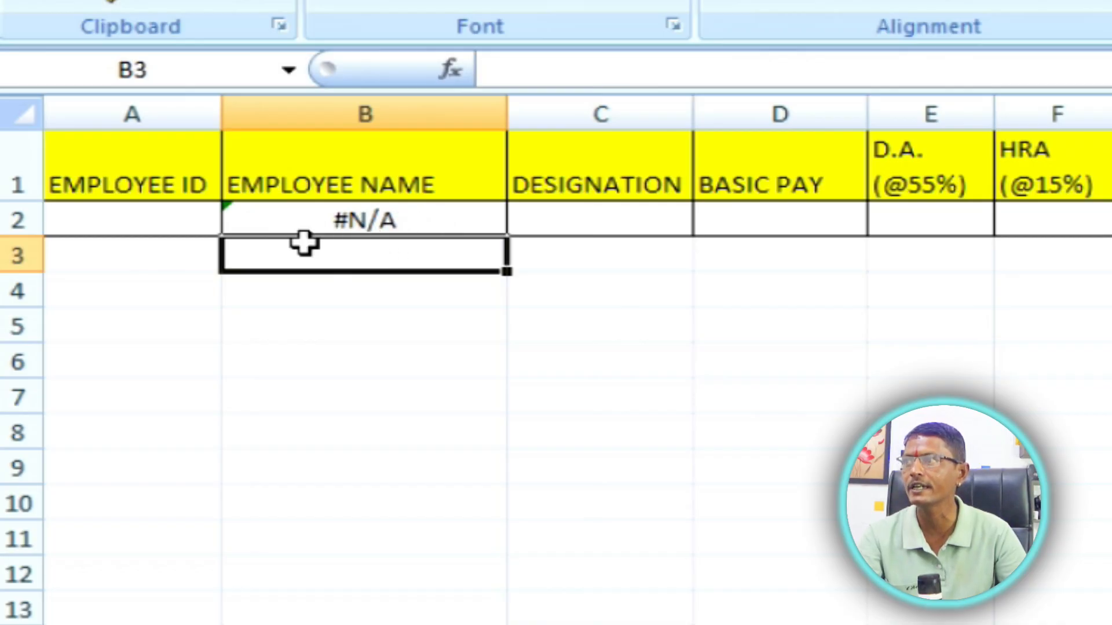
# Enter the employee ID from row 6 of Sheet1 in Sheet2's cell A2 and compare the returned name with that row.
pyautogui.click(127, 221)
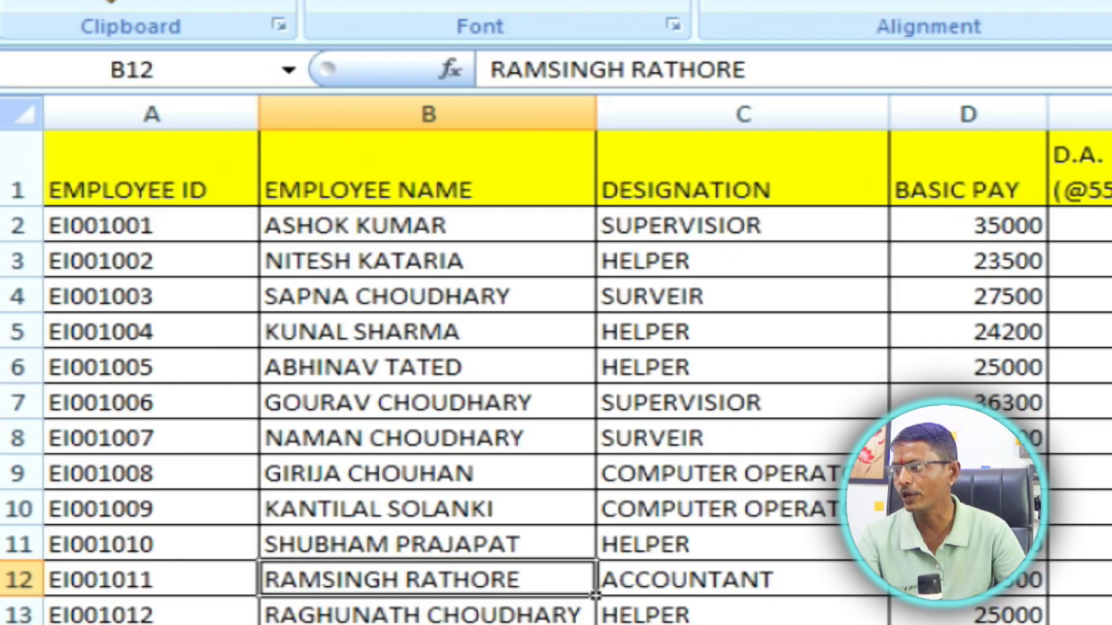
pyautogui.doubleClick(72, 226)
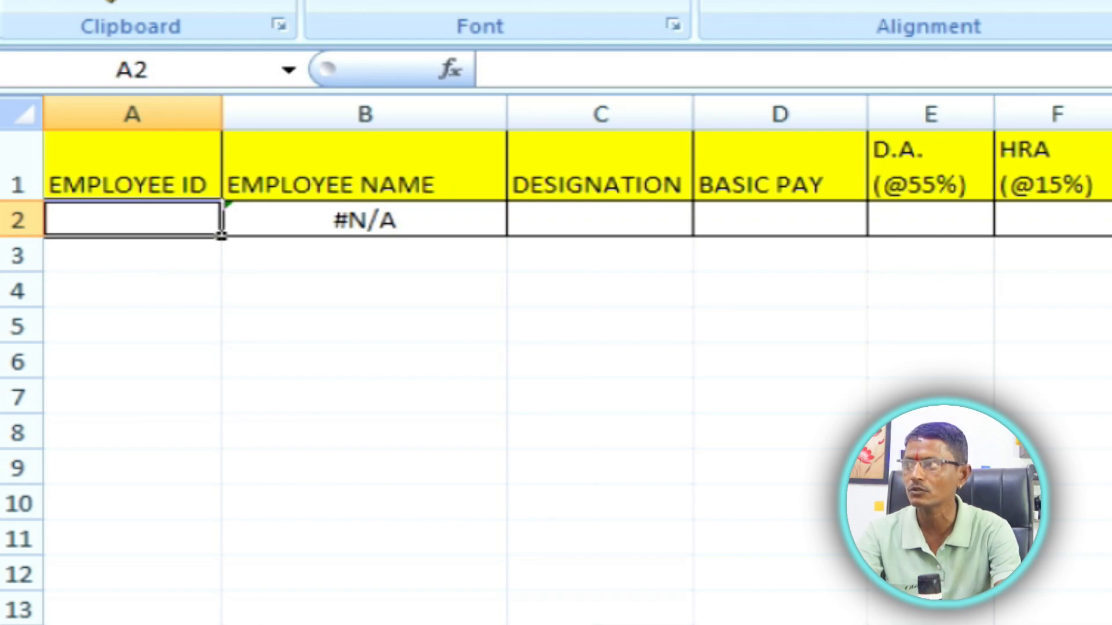
pyautogui.write('E')
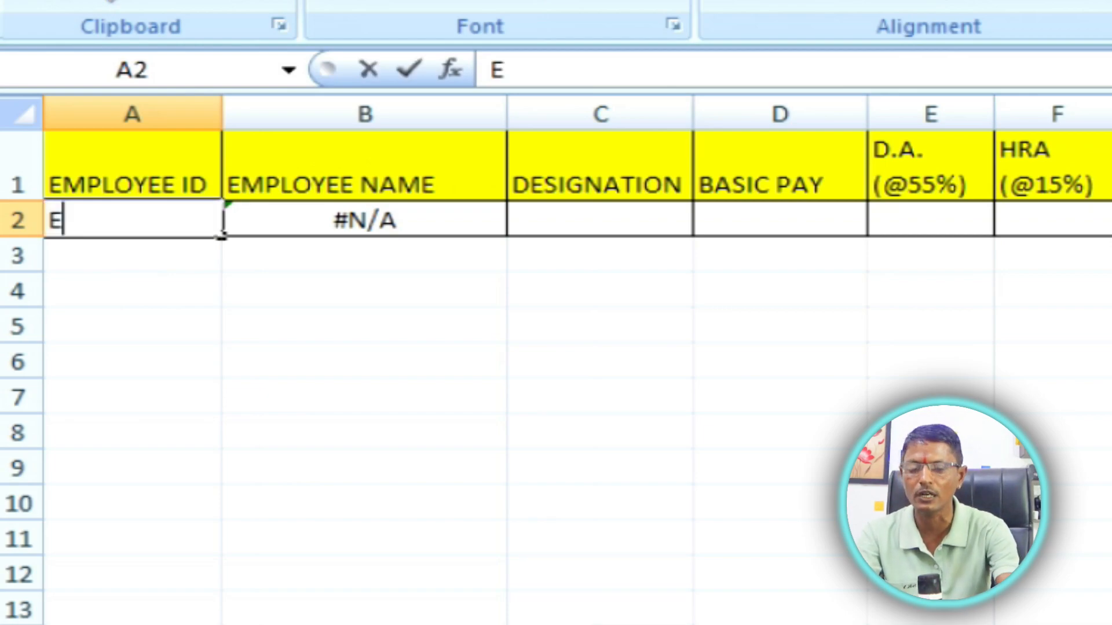
pyautogui.write('I00')
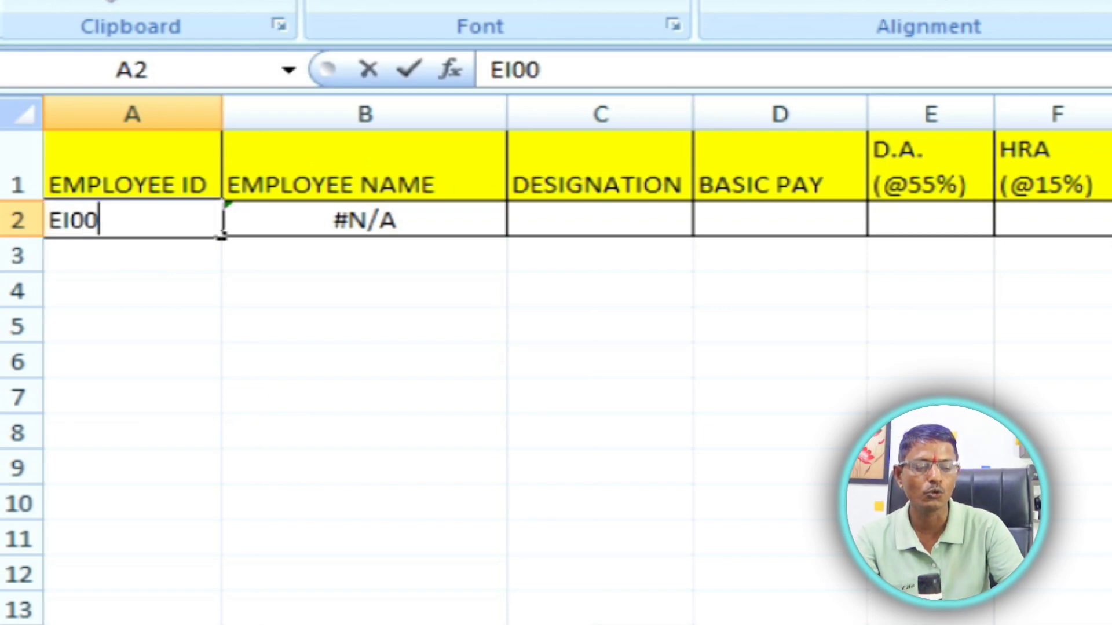
pyautogui.write('1005')
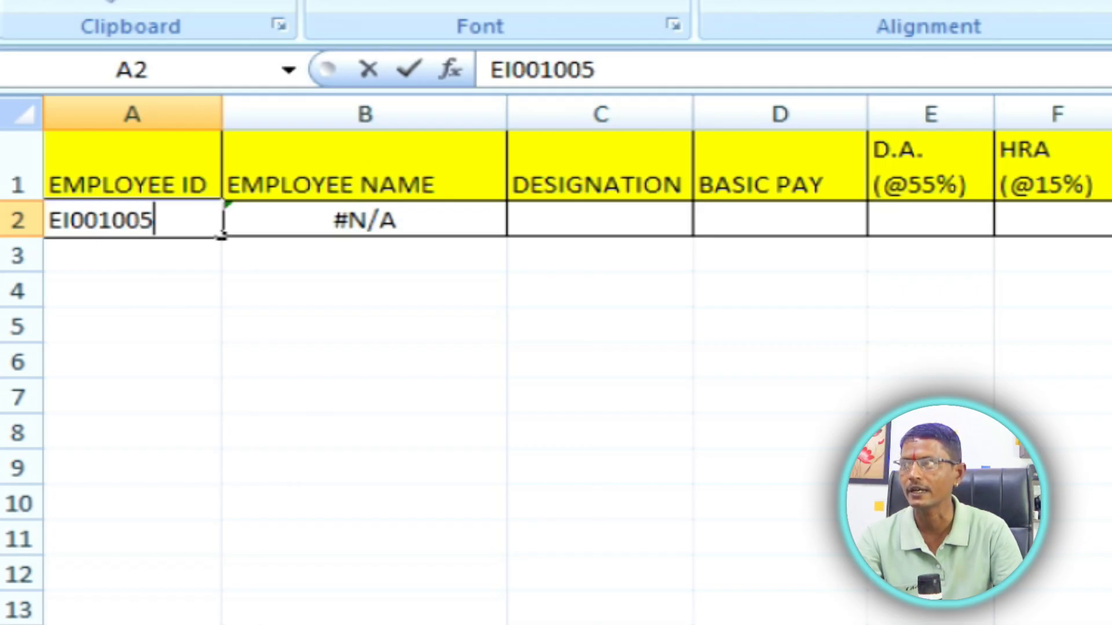
pyautogui.press('Return')
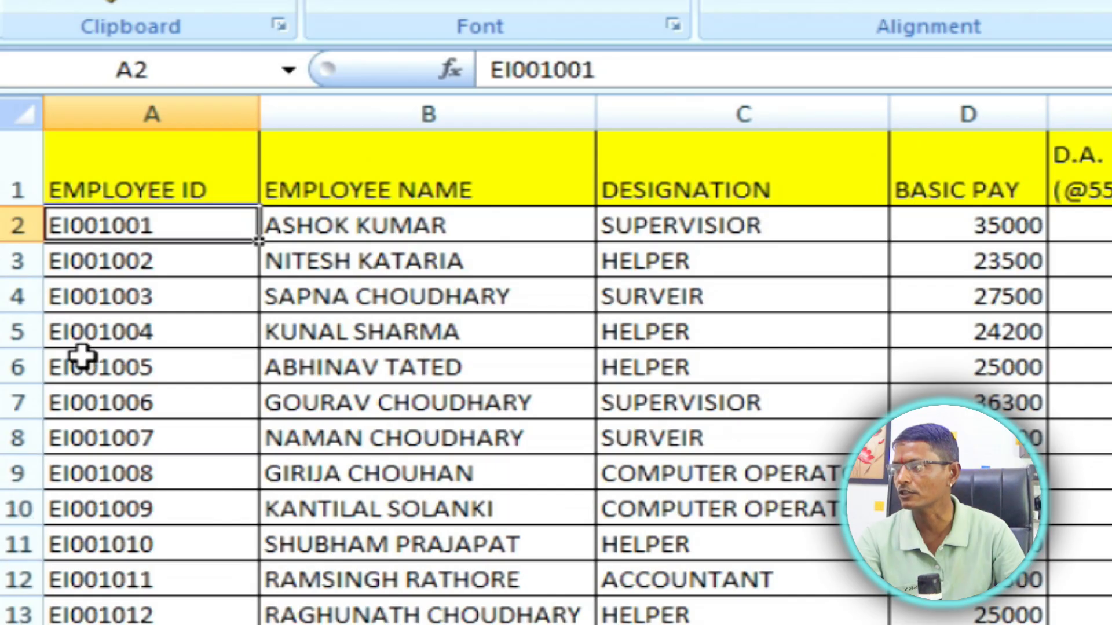
pyautogui.click(365, 364)
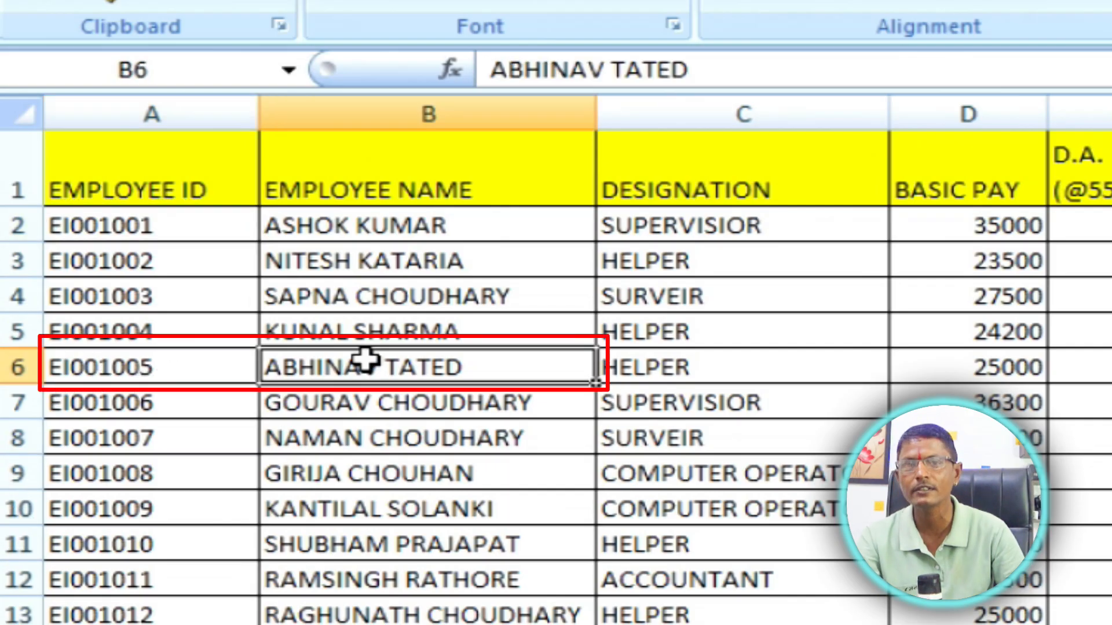
pyautogui.click(130, 366)
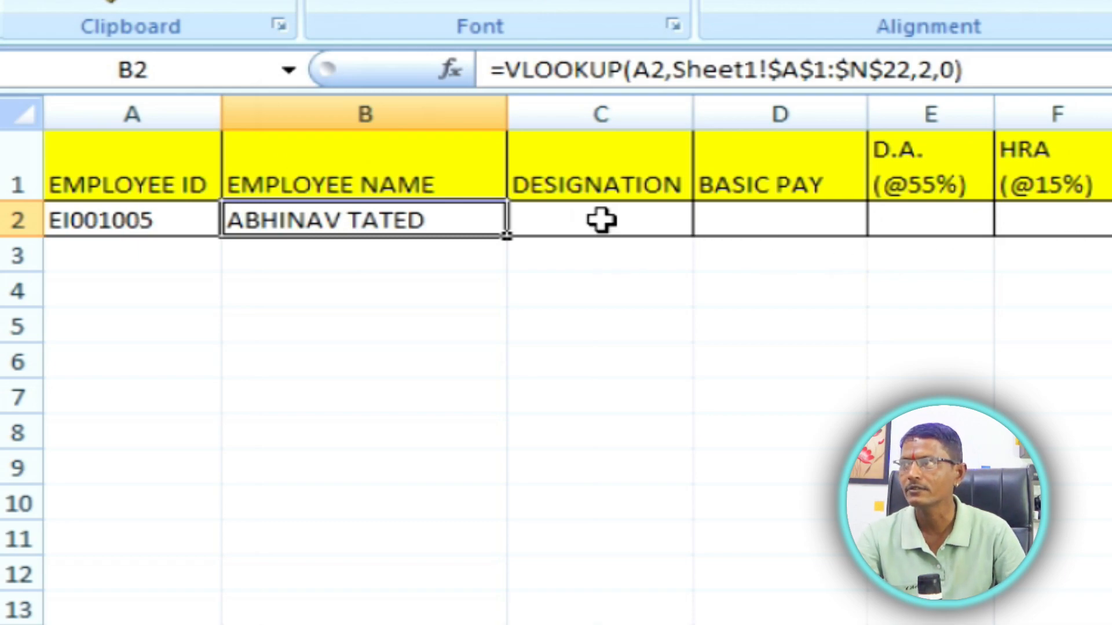
# Make the lookup value in B2's VLOOKUP formula absolute, as $A$2.
pyautogui.doubleClick(397, 220)
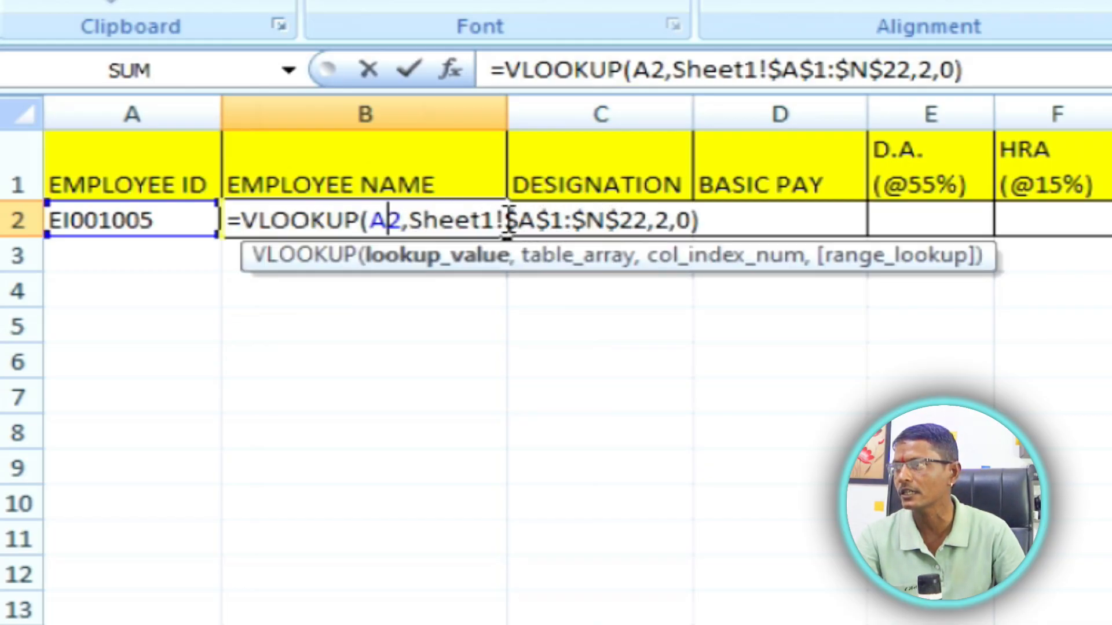
pyautogui.moveTo(410, 222); pyautogui.dragTo(651, 221)
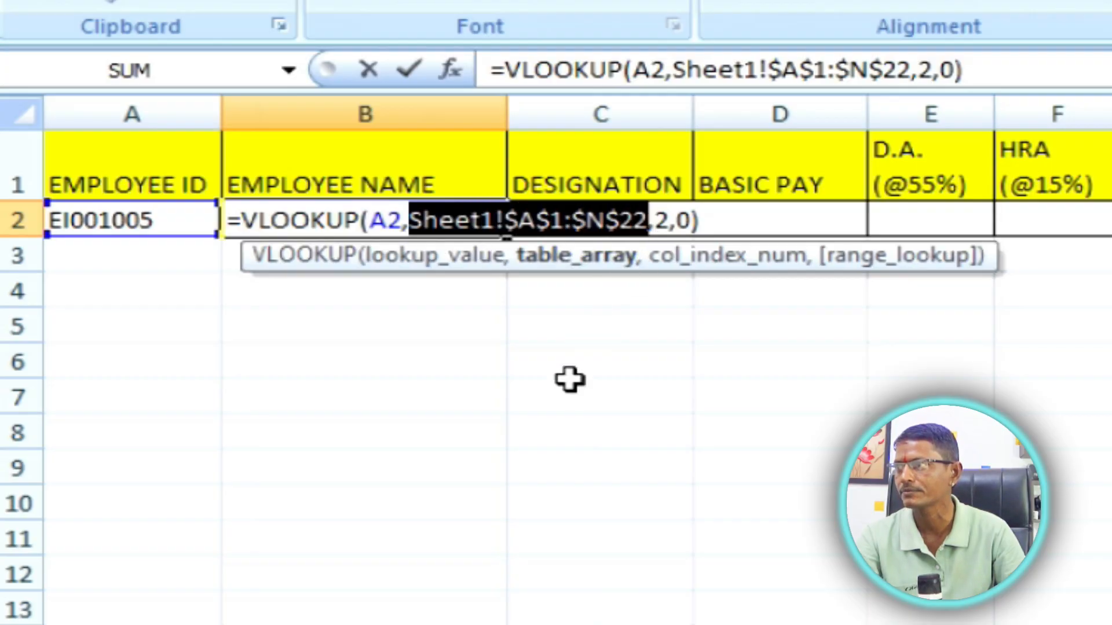
pyautogui.moveTo(371, 221); pyautogui.dragTo(406, 221)
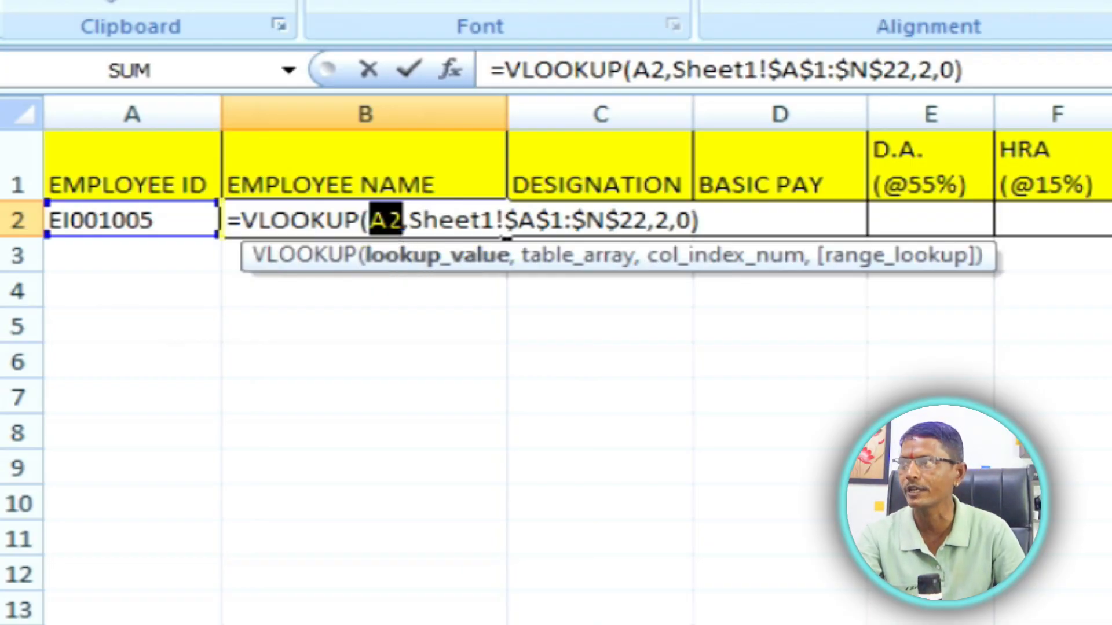
pyautogui.press('F4')
pyautogui.press('Return')
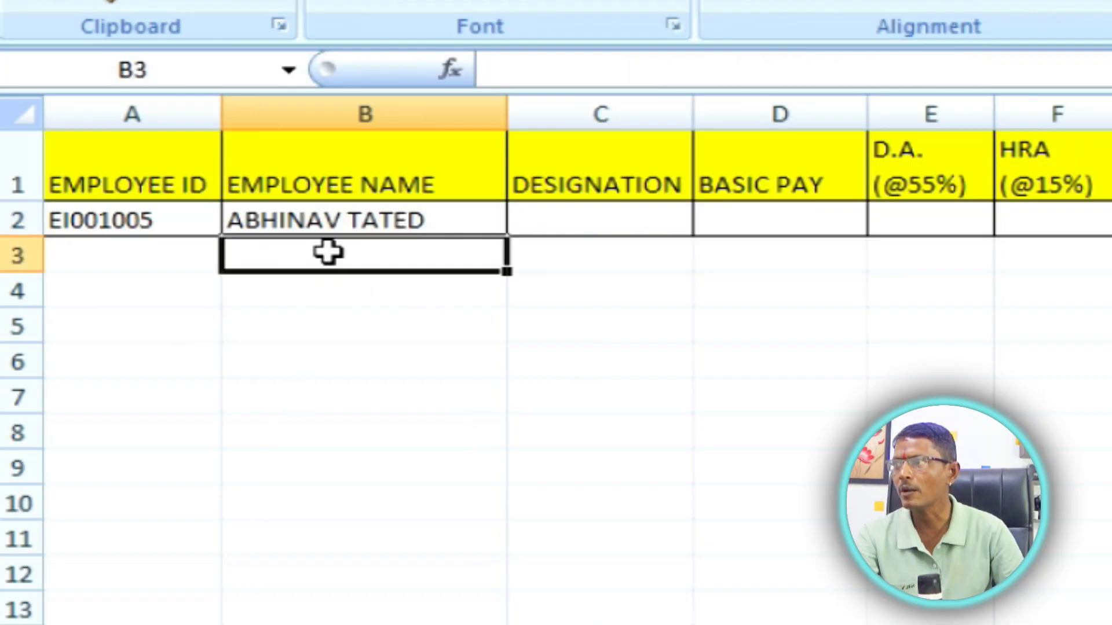
# Copy the VLOOKUP formula from B2 into C2, under the Designation heading.
pyautogui.click(352, 220)
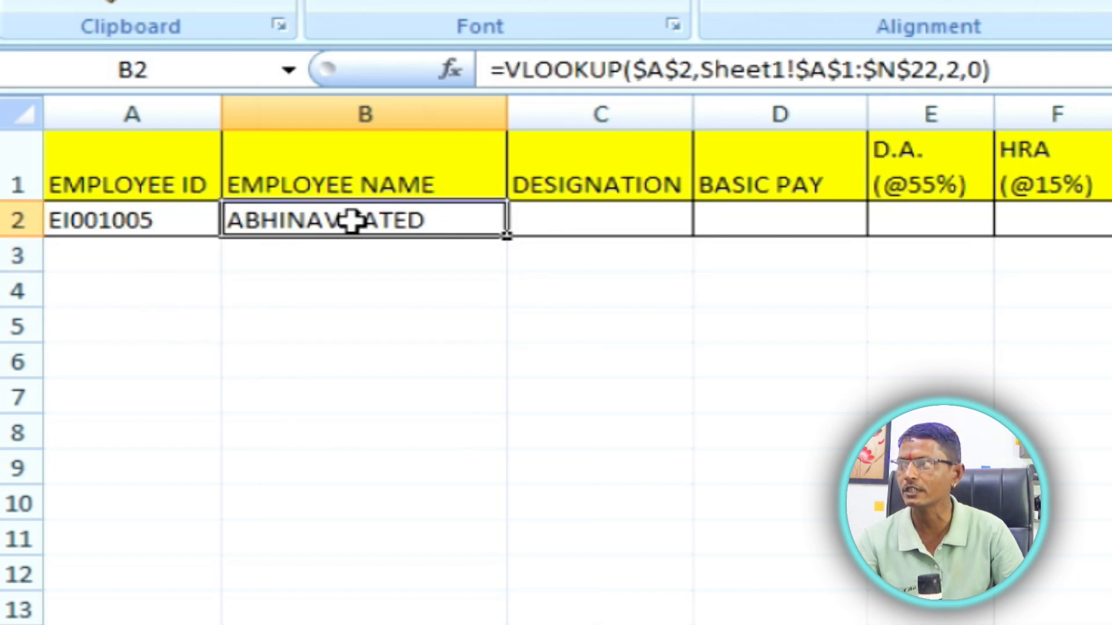
pyautogui.rightClick(352, 220)
pyautogui.click(464, 310)
pyautogui.click(589, 224)
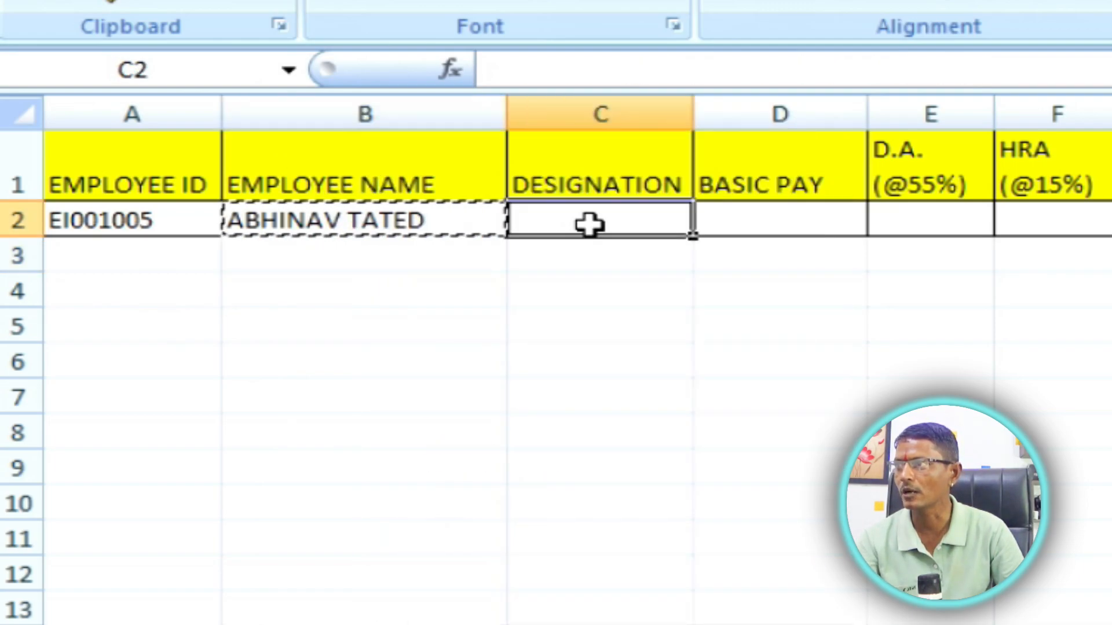
pyautogui.rightClick(592, 223)
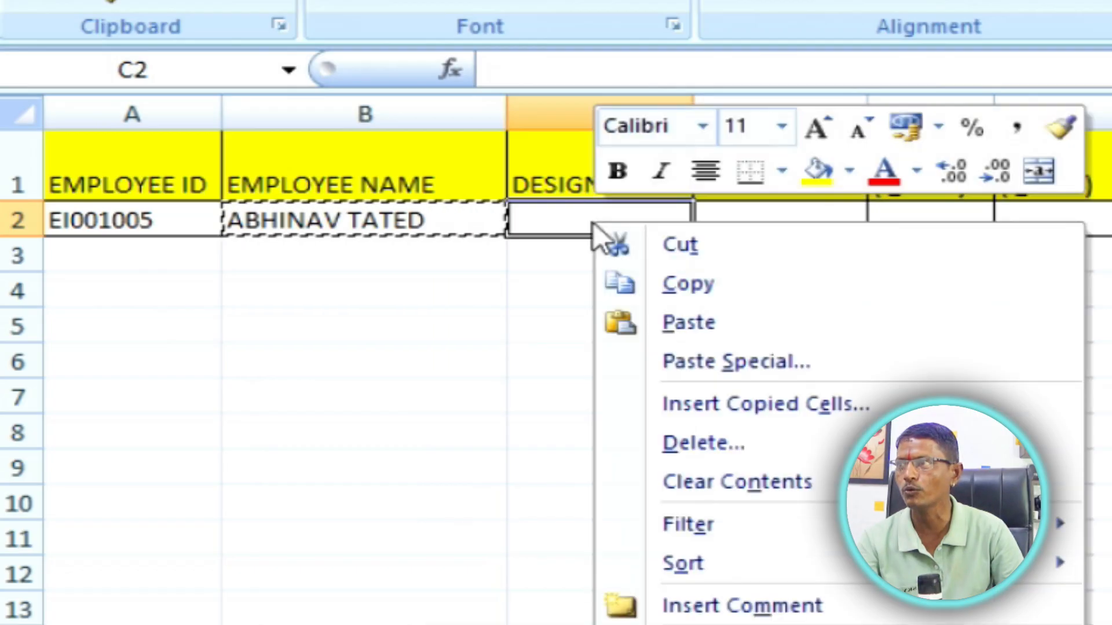
pyautogui.click(692, 324)
# Set the column index of the VLOOKUP in C2 to 3 for the designation.
pyautogui.doubleClick(596, 223)
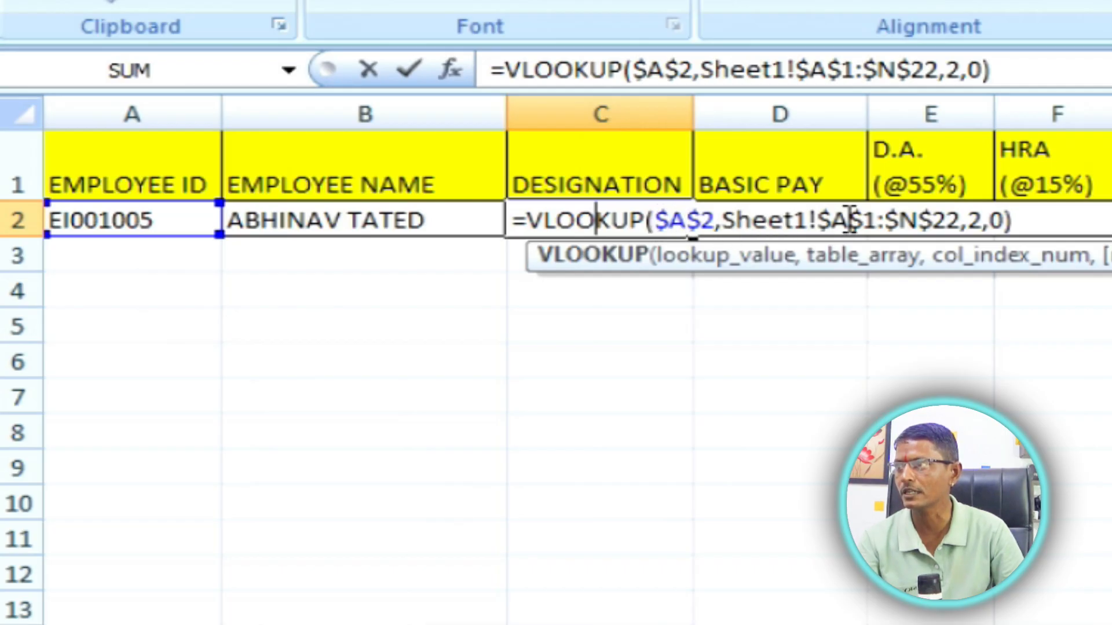
pyautogui.doubleClick(975, 221)
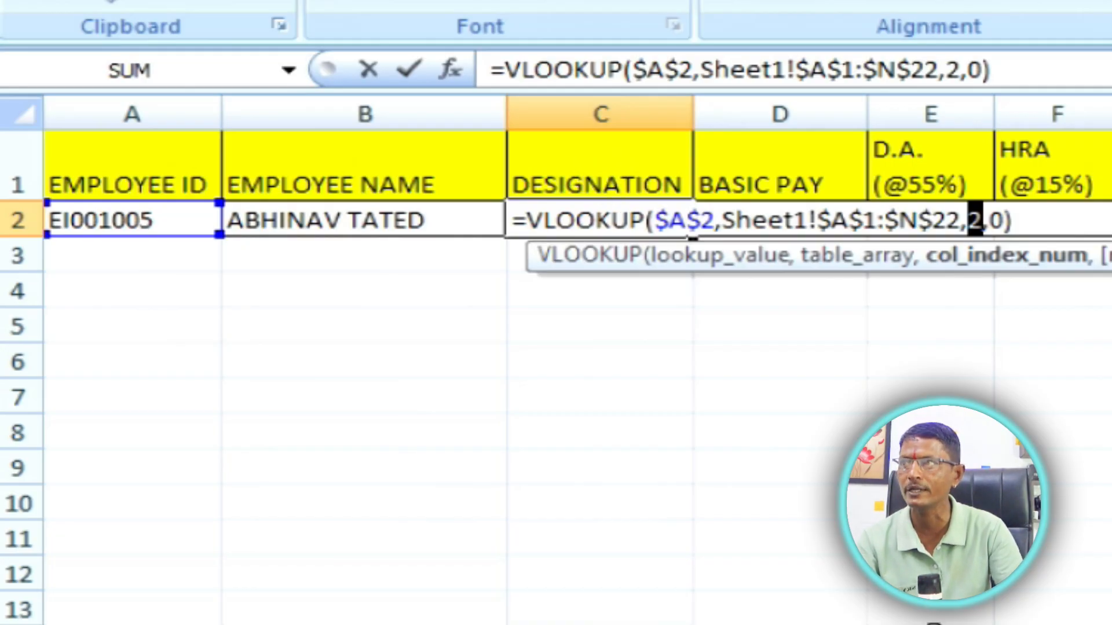
pyautogui.write('3')
pyautogui.press('Return')
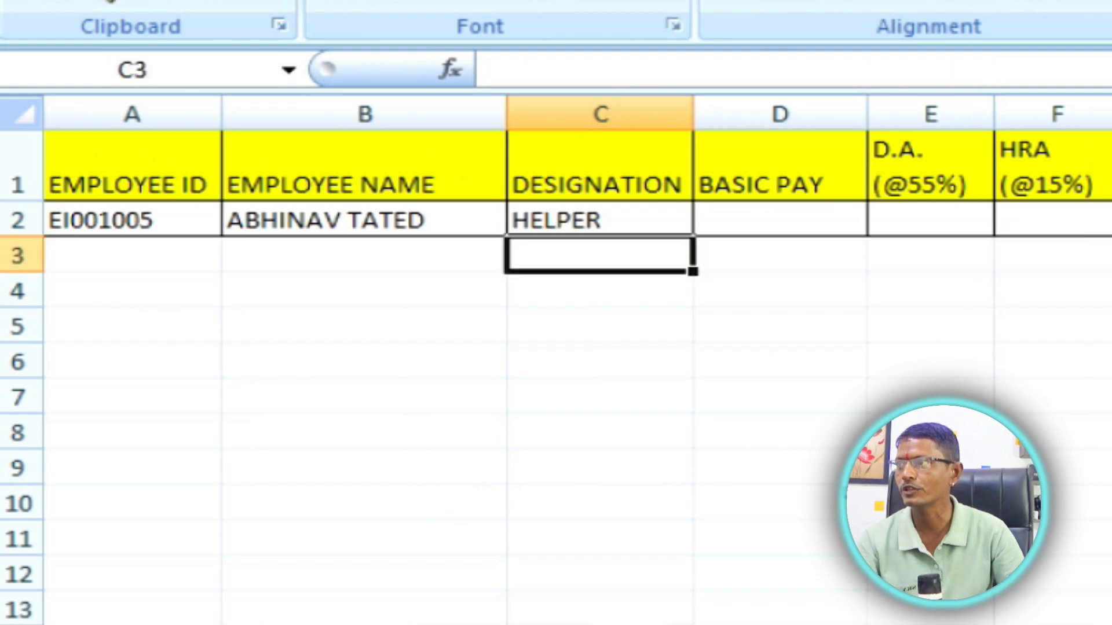
# Compare the designation returned in Sheet2's cell C2 with the designation in row 6 of Sheet1.
pyautogui.click(608, 220)
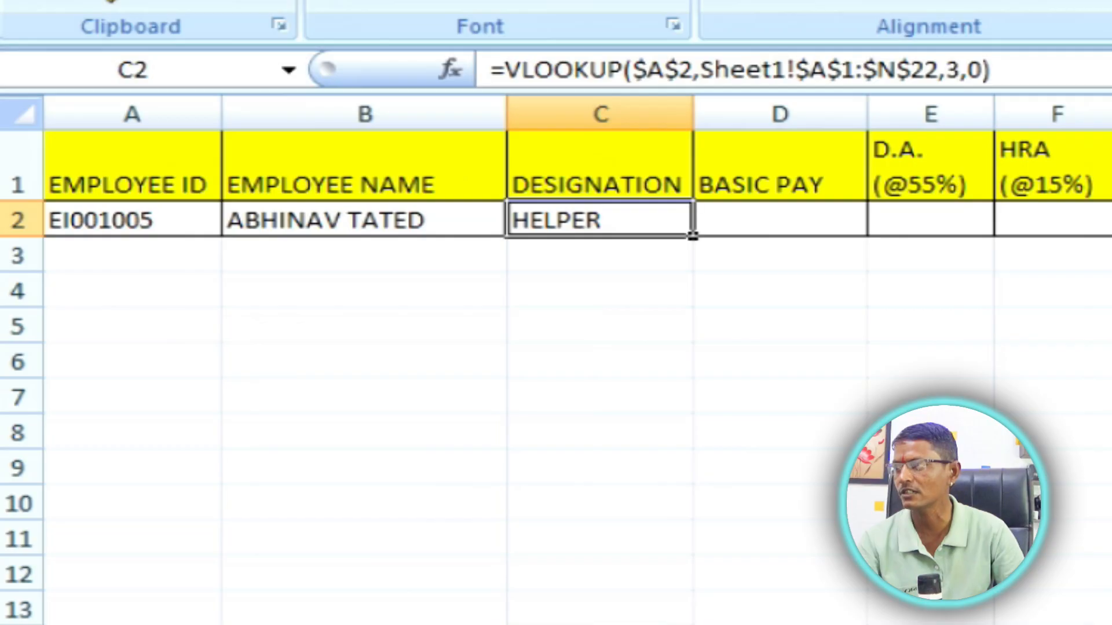
pyautogui.hotkey('ctrl', 'pageup')
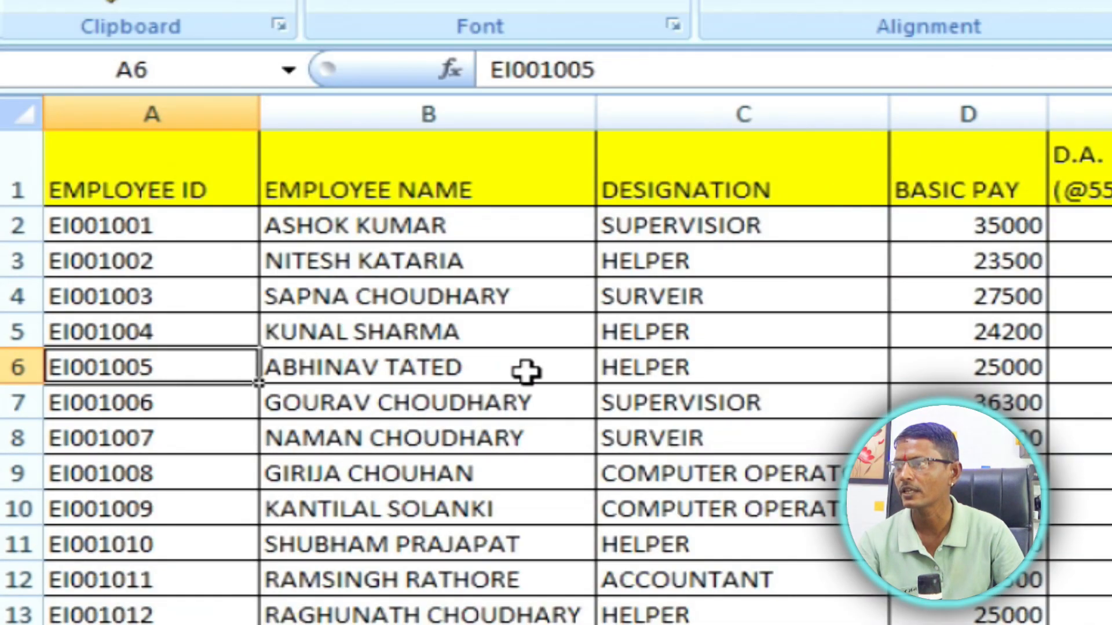
pyautogui.click(706, 375)
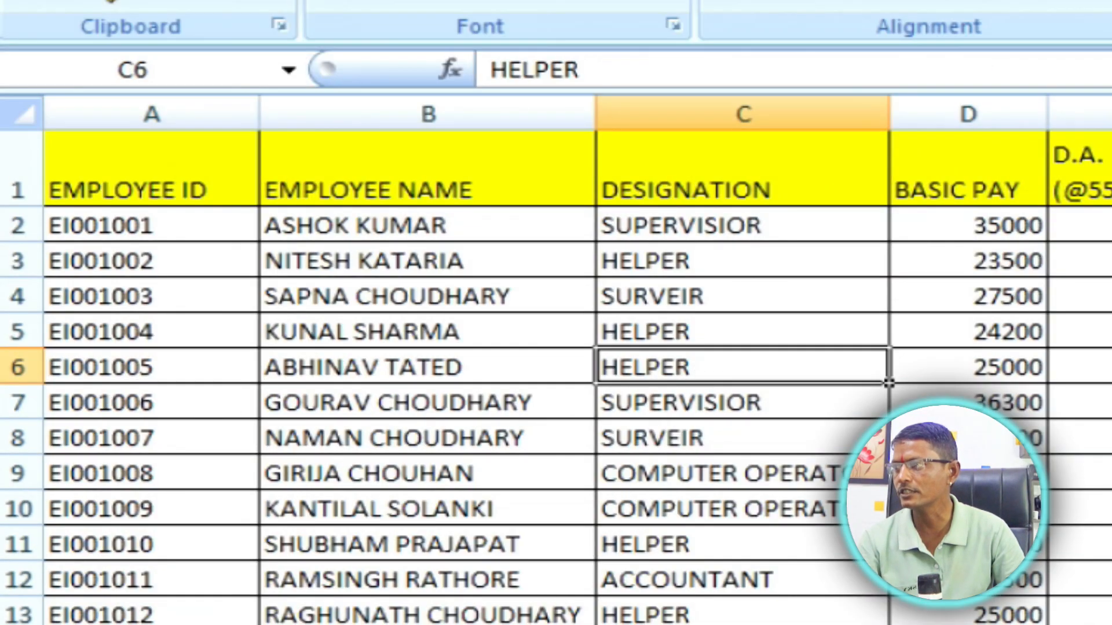
# Copy the VLOOKUP formula from C2 of Sheet2 into D2, under the Basic Pay heading.
pyautogui.hotkey('ctrl', 'pagedown')
pyautogui.hotkey('ctrl', 'c')
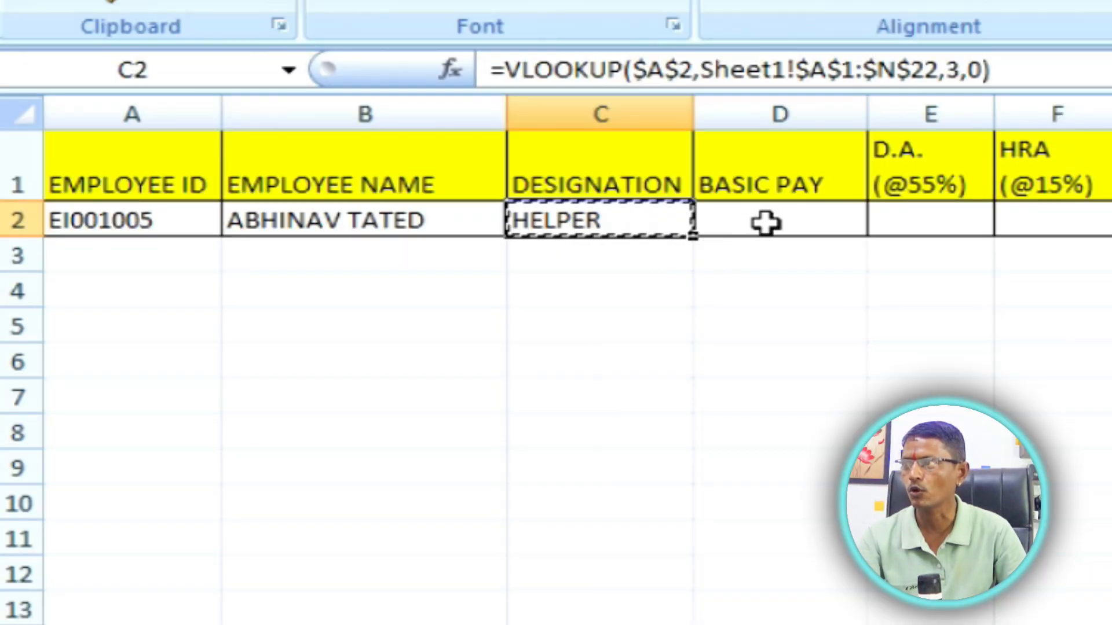
pyautogui.click(766, 222)
pyautogui.hotkey('ctrl', 'v')
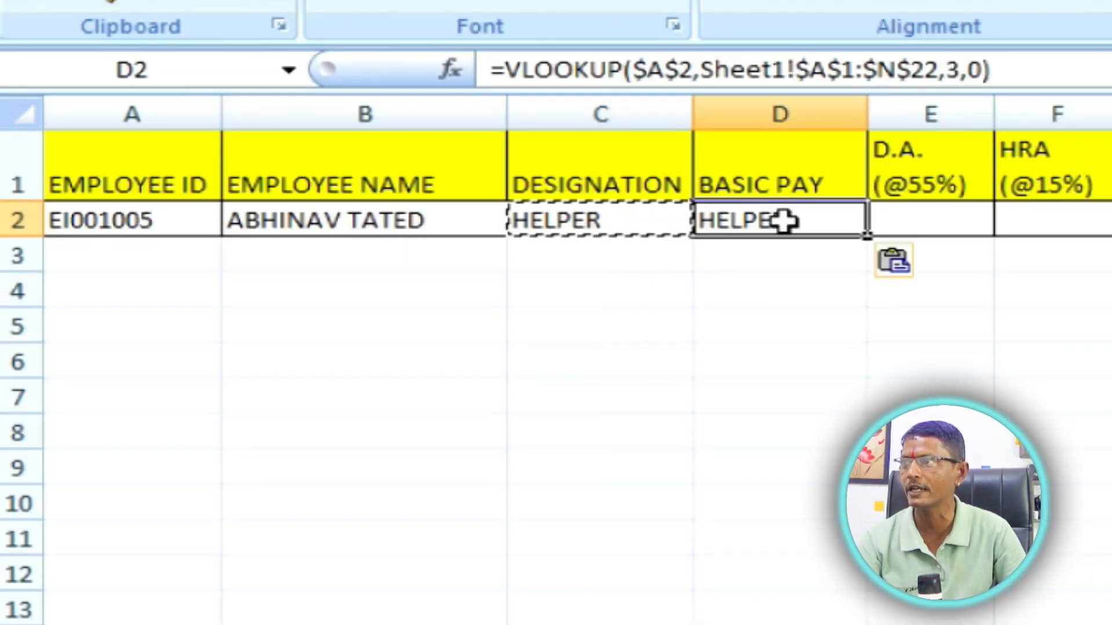
# Set the column index of the VLOOKUP in D2 to 4 for the basic pay.
pyautogui.doubleClick(783, 220)
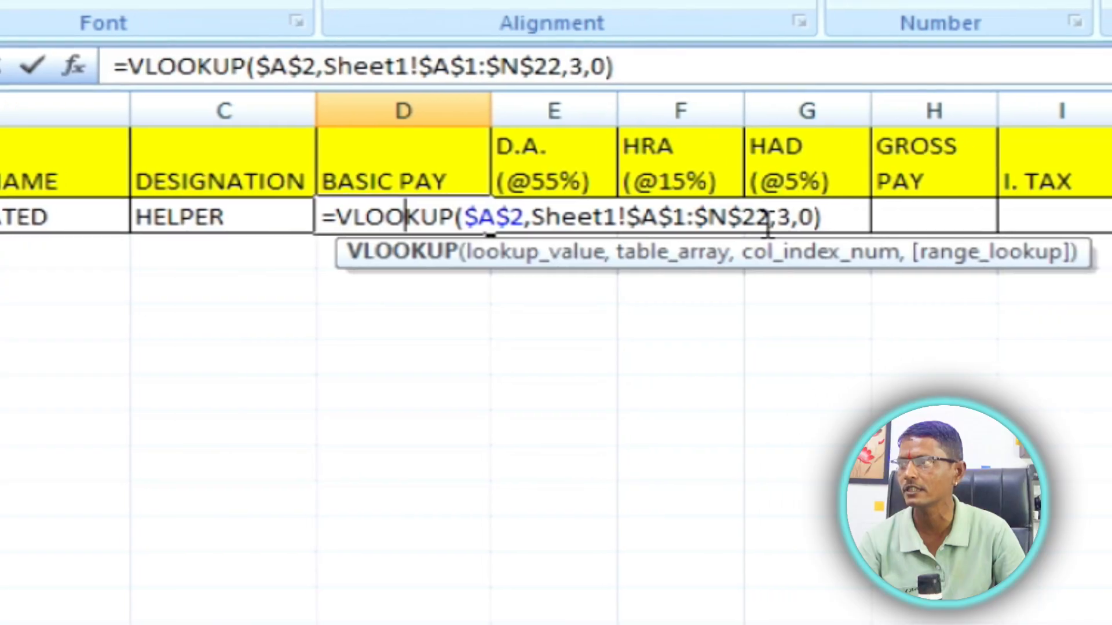
pyautogui.doubleClick(539, 216)
pyautogui.write('4')
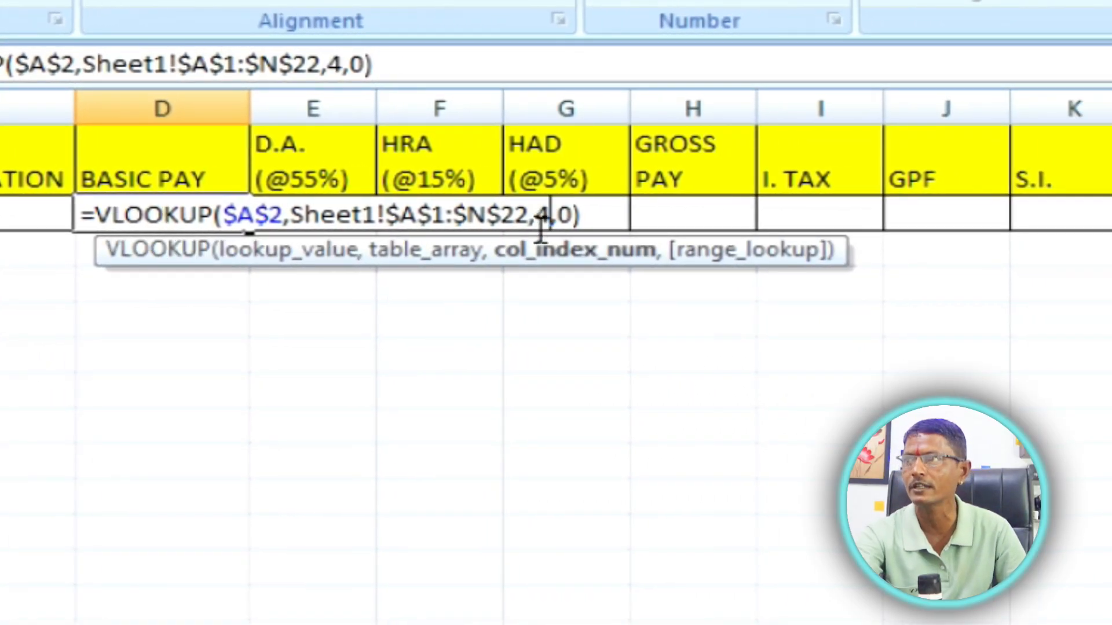
pyautogui.press('Escape')
# Copy the VLOOKUP formula from C2 into E2 through N2, under the D.A. to Net Payable Amount headings.
pyautogui.click(330, 214)
pyautogui.moveTo(420, 214); pyautogui.dragTo(1109, 215)
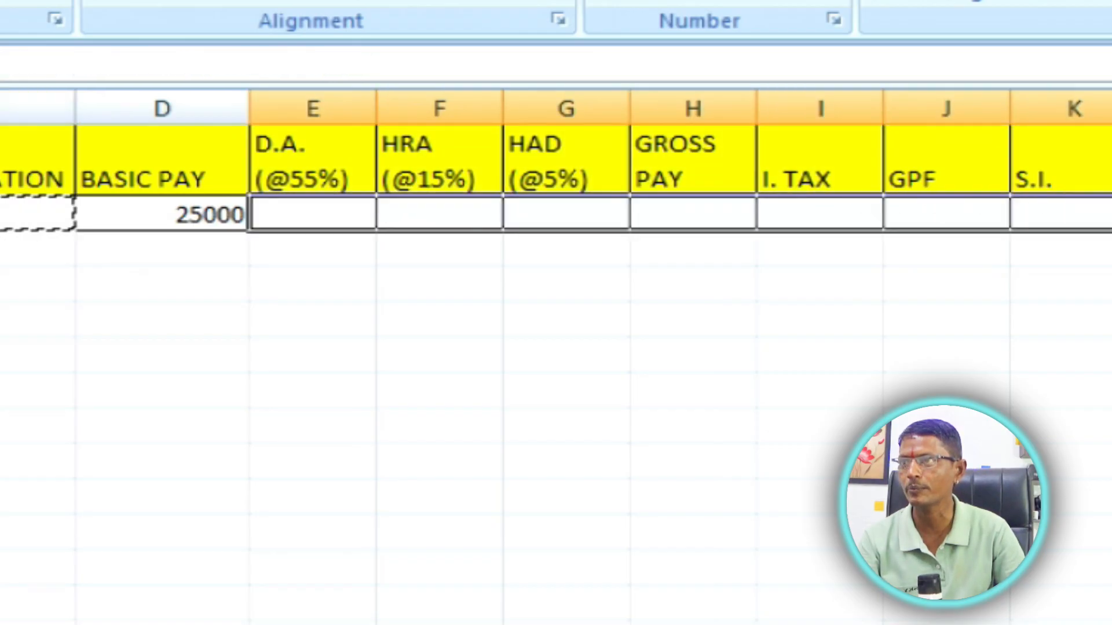
pyautogui.hotkey('ctrl', 'v')
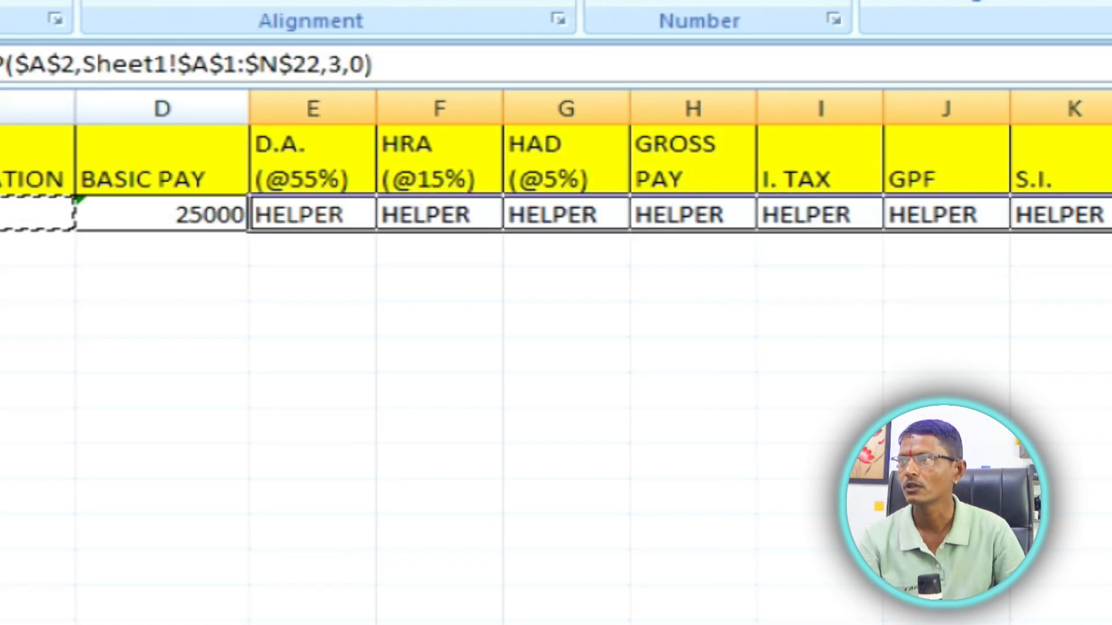
pyautogui.click(496, 335)
# Set the column index of the VLOOKUP in E2 to 5 for the D.A.
pyautogui.doubleClick(324, 213)
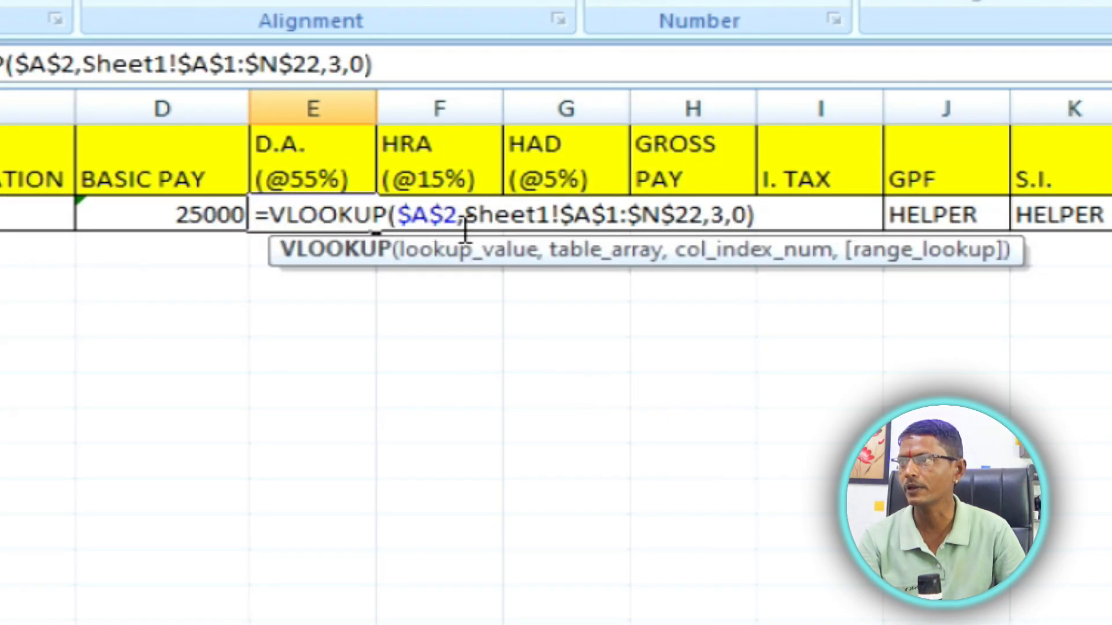
pyautogui.doubleClick(717, 216)
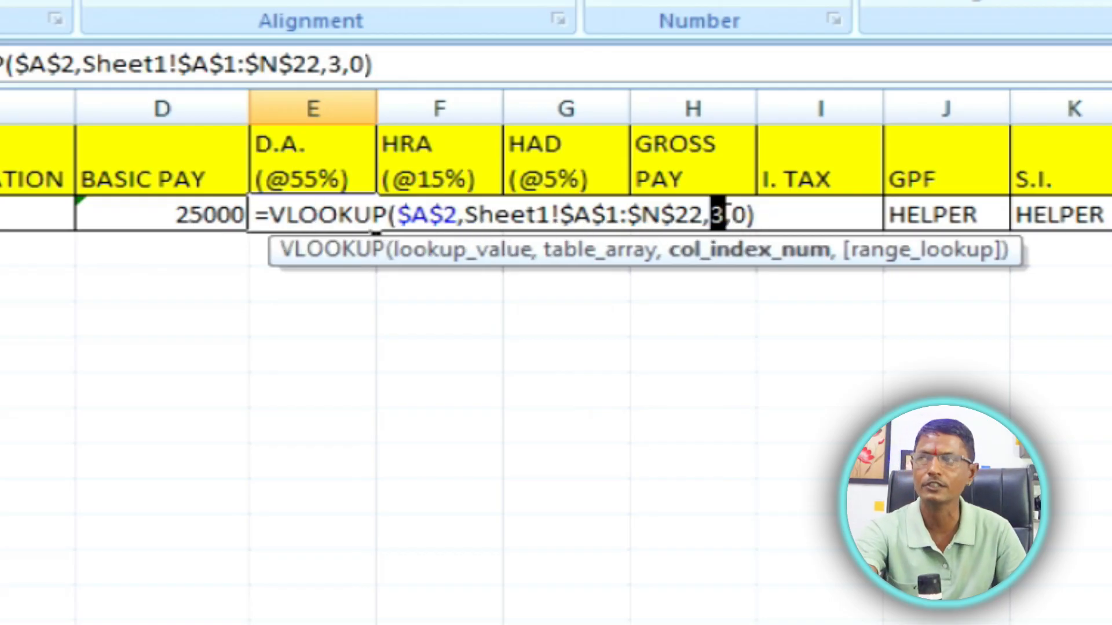
pyautogui.write('4')
pyautogui.press('Return')
# Set the column index of the VLOOKUP in F2 to 6 for the HRA.
pyautogui.doubleClick(449, 215)
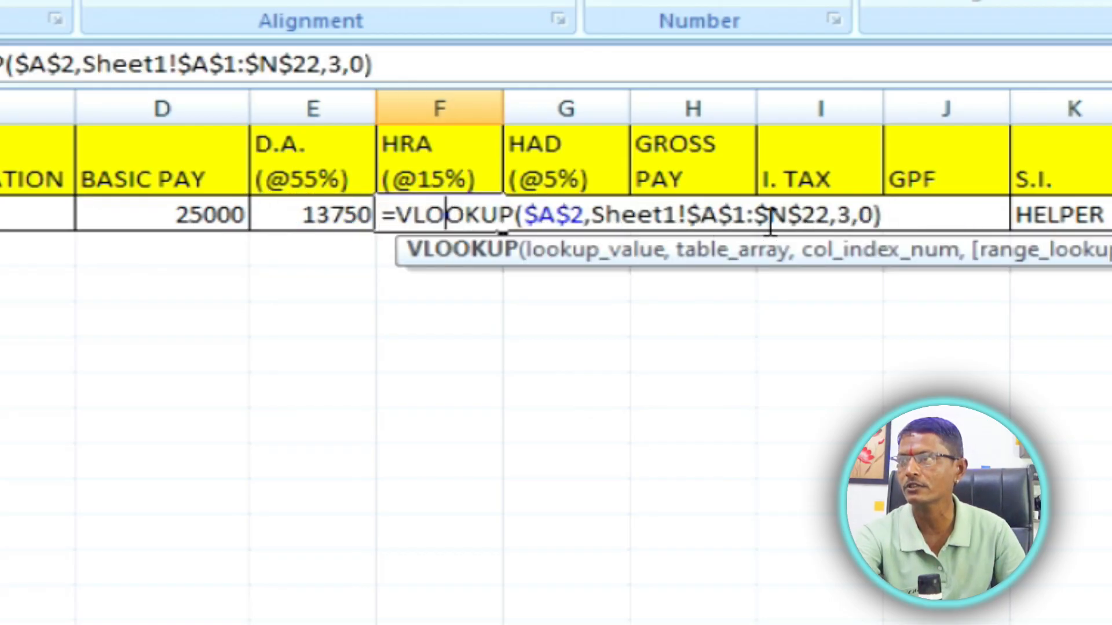
pyautogui.doubleClick(843, 215)
pyautogui.write('5')
pyautogui.press('Return')
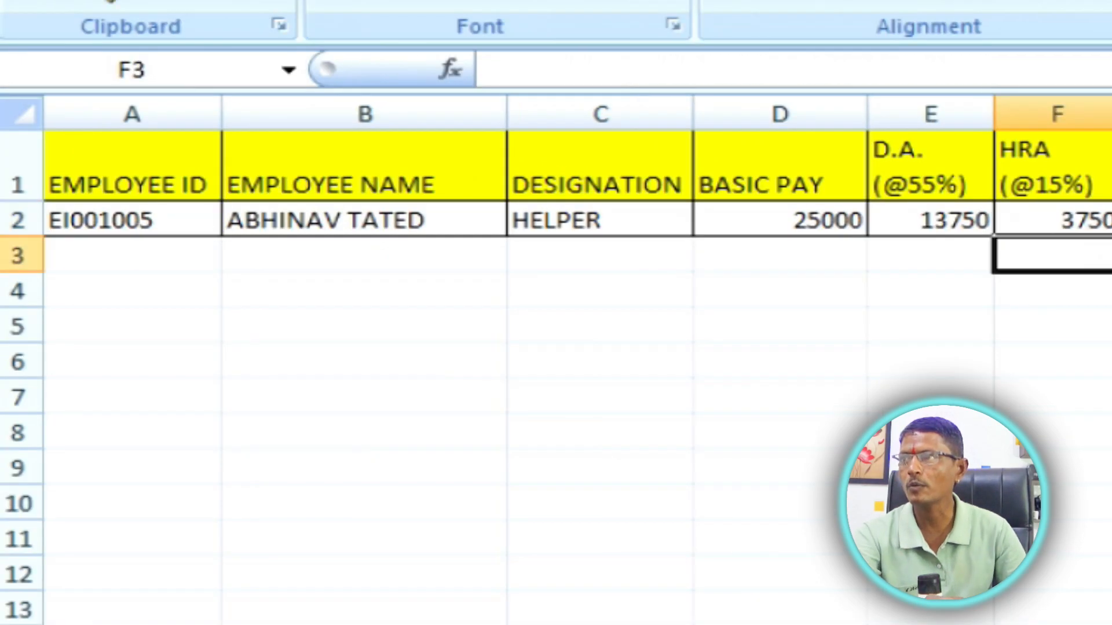
# Set the column index of the VLOOKUP in G2 to 6 and in H2 to 7.
pyautogui.doubleClick(1111, 220)
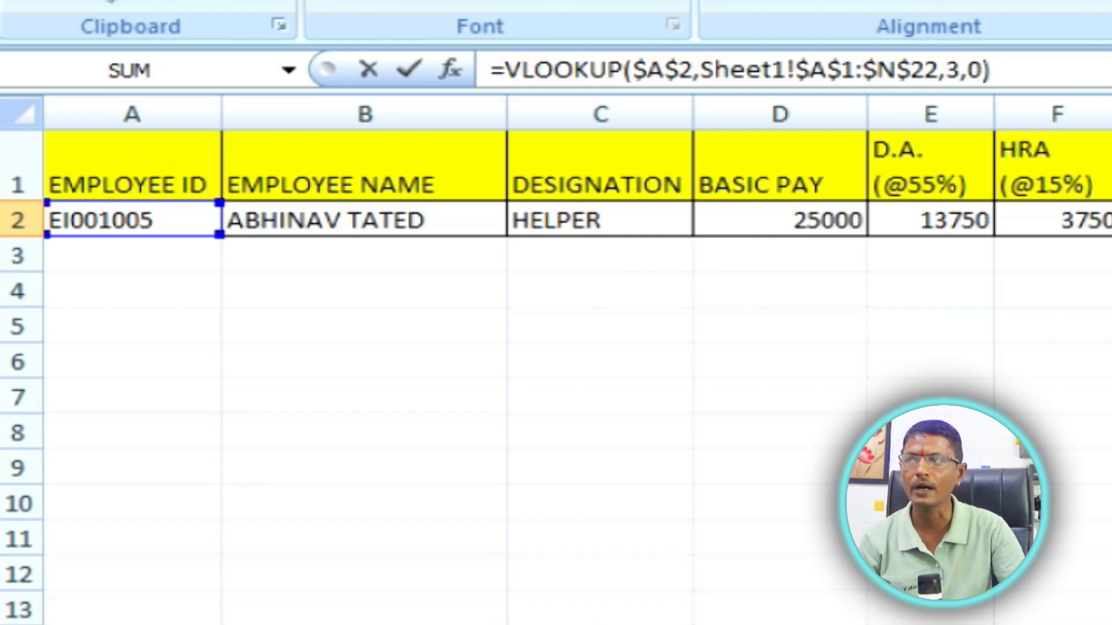
pyautogui.press('Return')
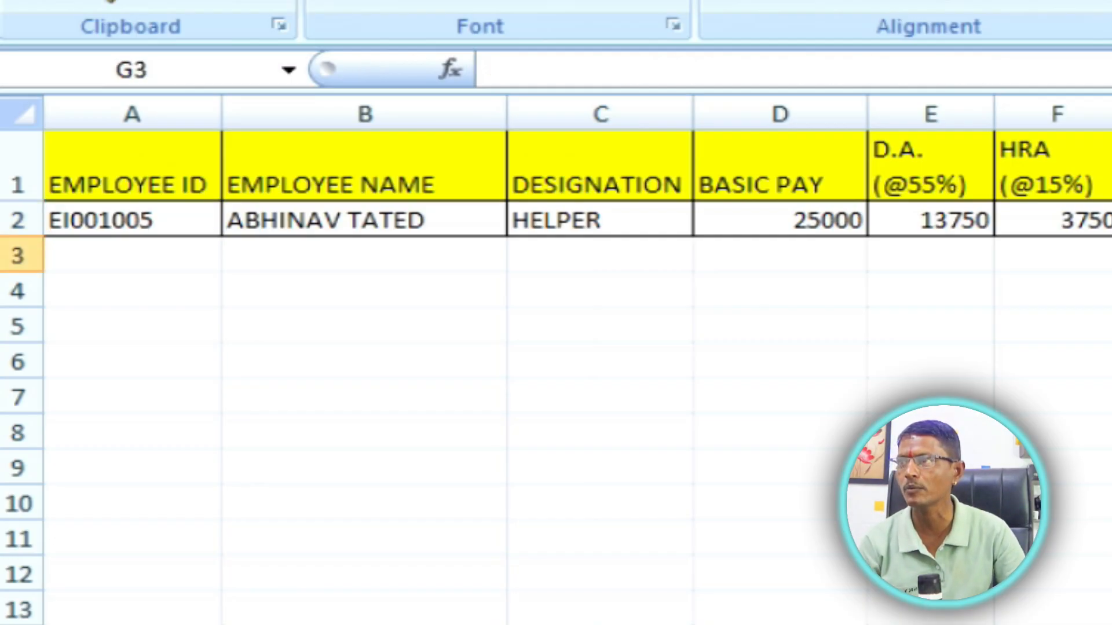
pyautogui.click(1111, 220)
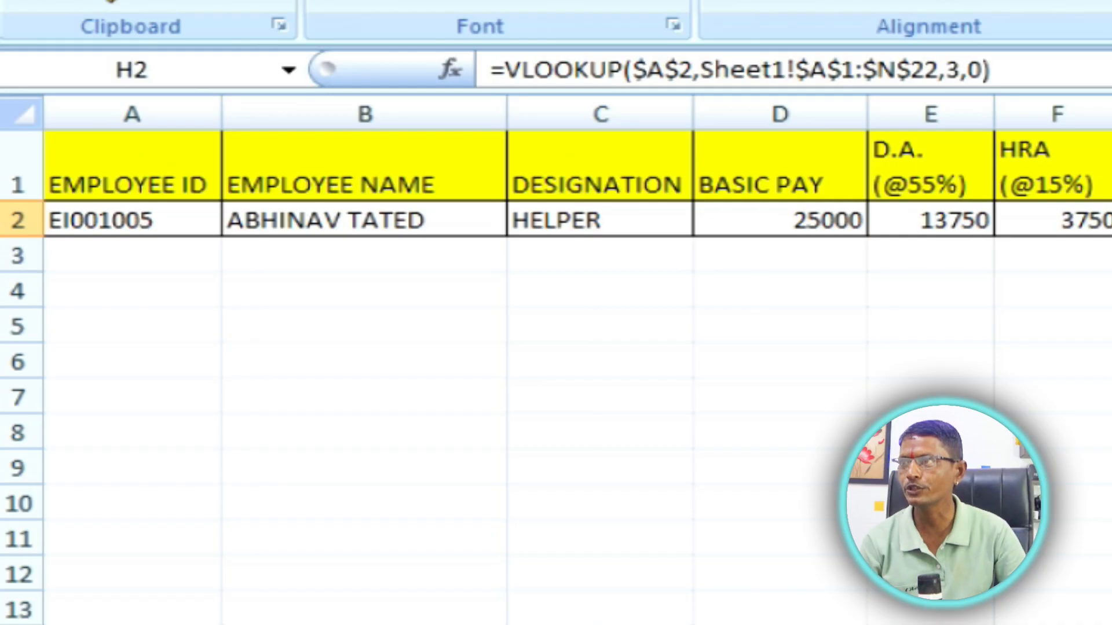
pyautogui.press('F2')
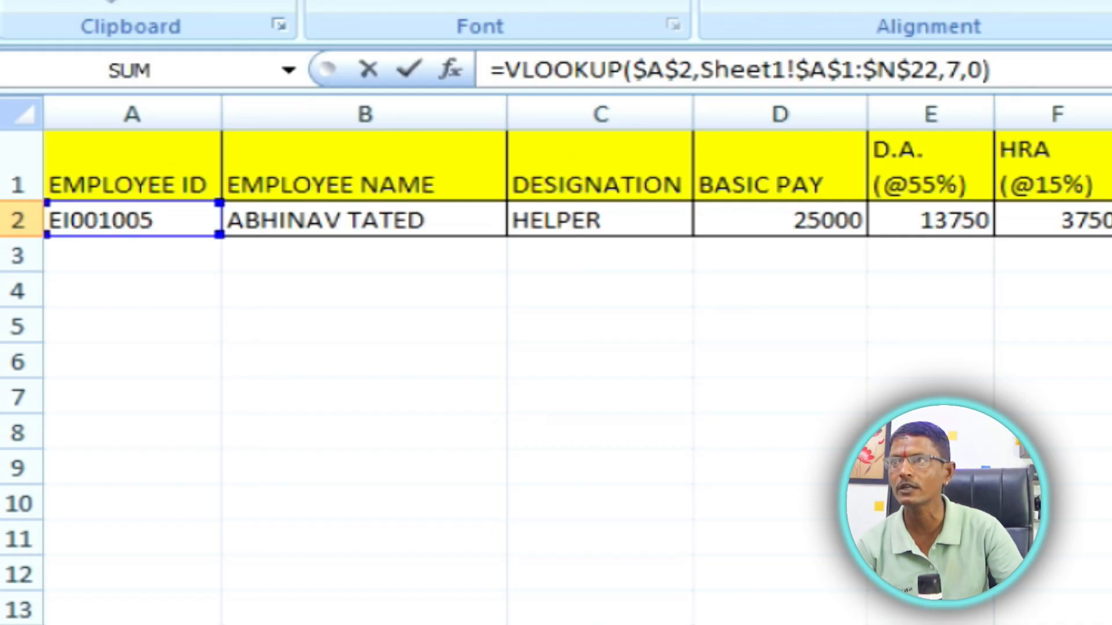
pyautogui.press('Return')
pyautogui.doubleClick(566, 165)
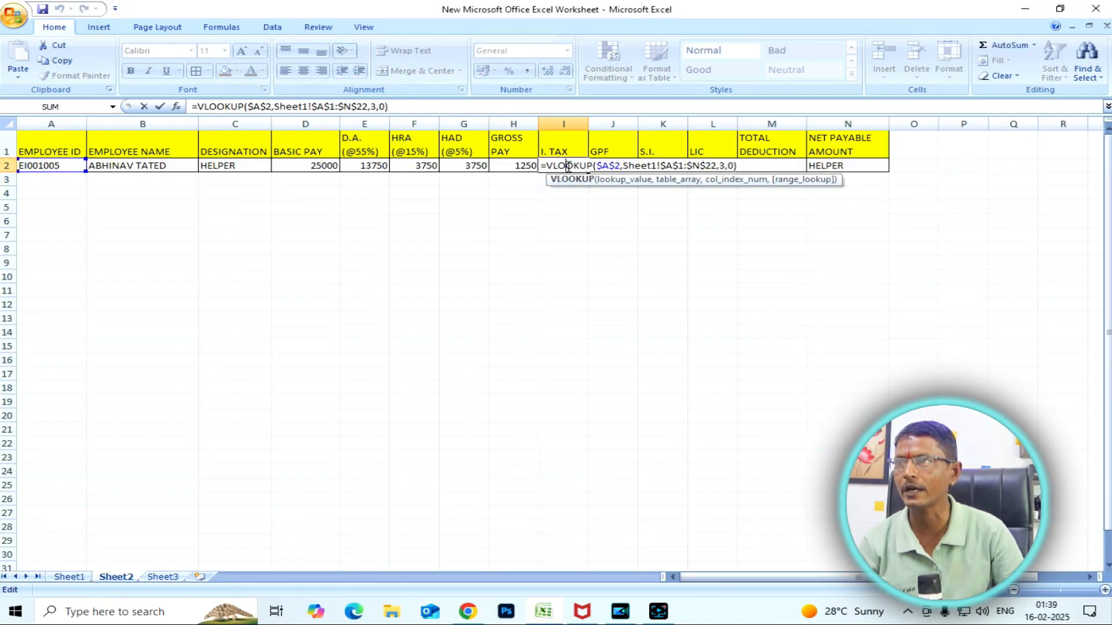
pyautogui.doubleClick(722, 166)
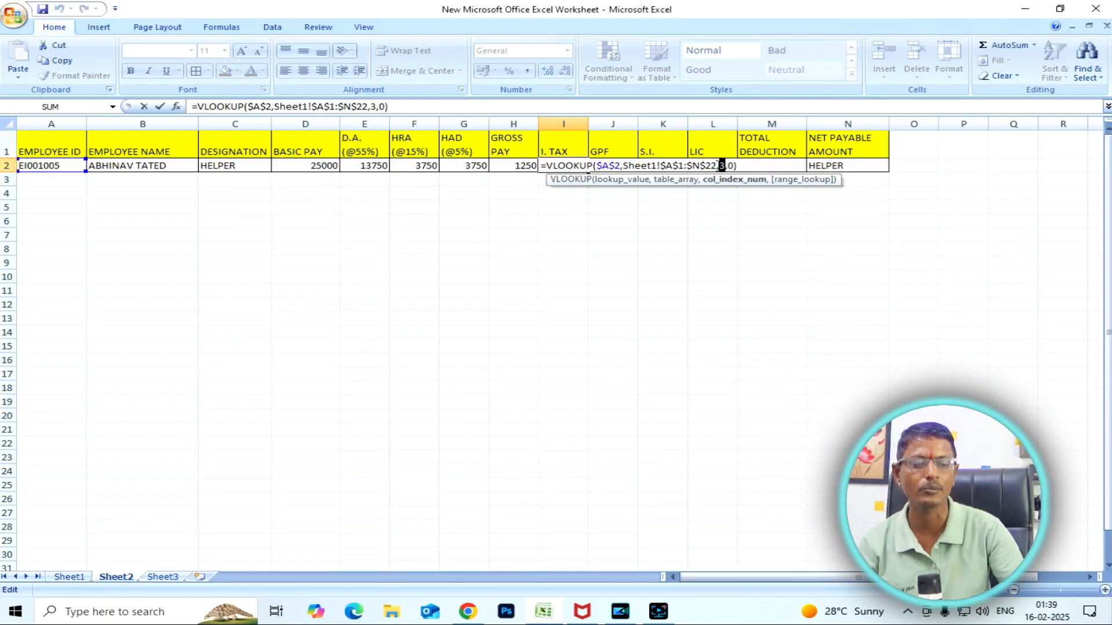
# Set the column index of the VLOOKUP in G2 to 7 for the HAD.
pyautogui.doubleClick(464, 166)
pyautogui.doubleClick(623, 166)
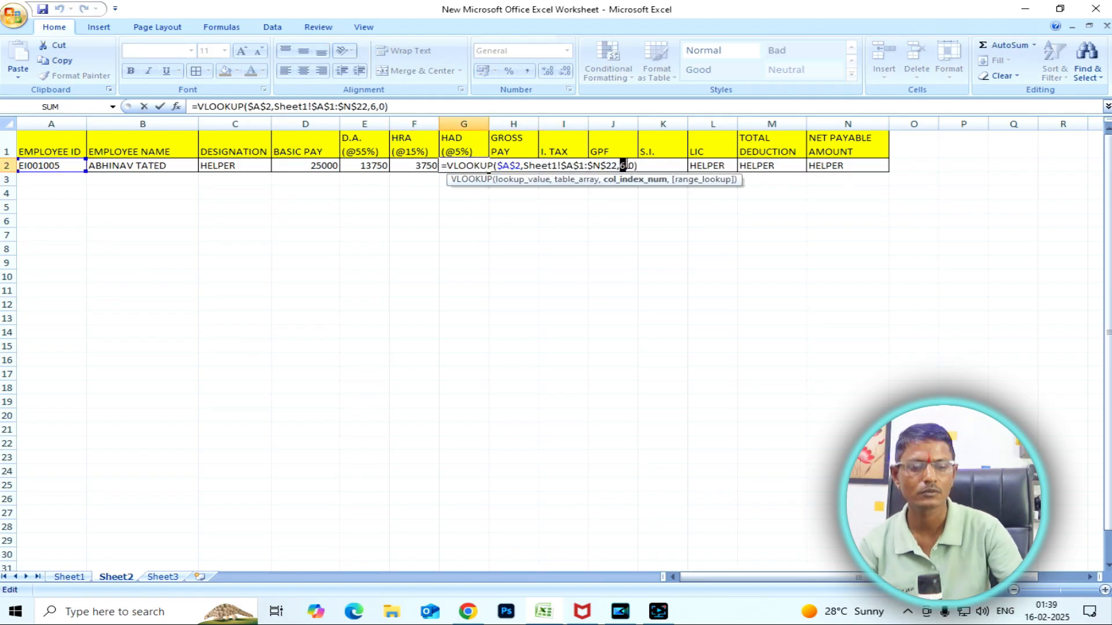
pyautogui.write('7')
pyautogui.press('Return')
# Set the VLOOKUP column indexes in H2 through N2 to 8 through 14, for Gross Pay to Net Payable Amount.
pyautogui.click(764, 165)
pyautogui.doubleClick(848, 165)
pyautogui.write('14')
pyautogui.press('Return')
pyautogui.moveTo(463, 263); pyautogui.dragTo(498, 278)
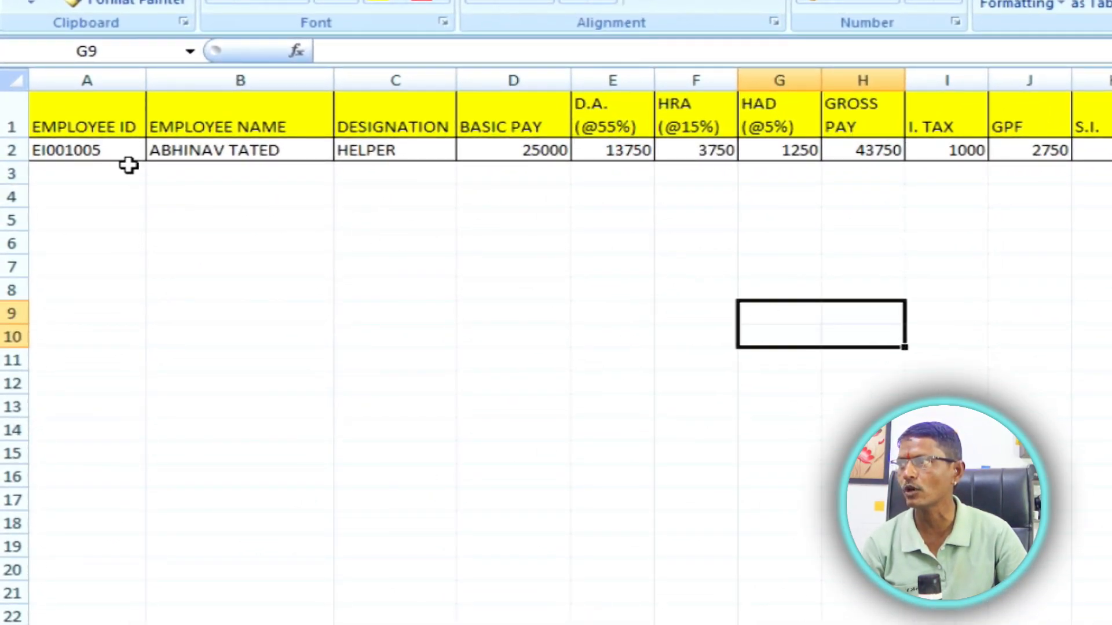
# Test the lookup by changing A2 to the employee ID from row 7 of Sheet1.
pyautogui.click(93, 148)
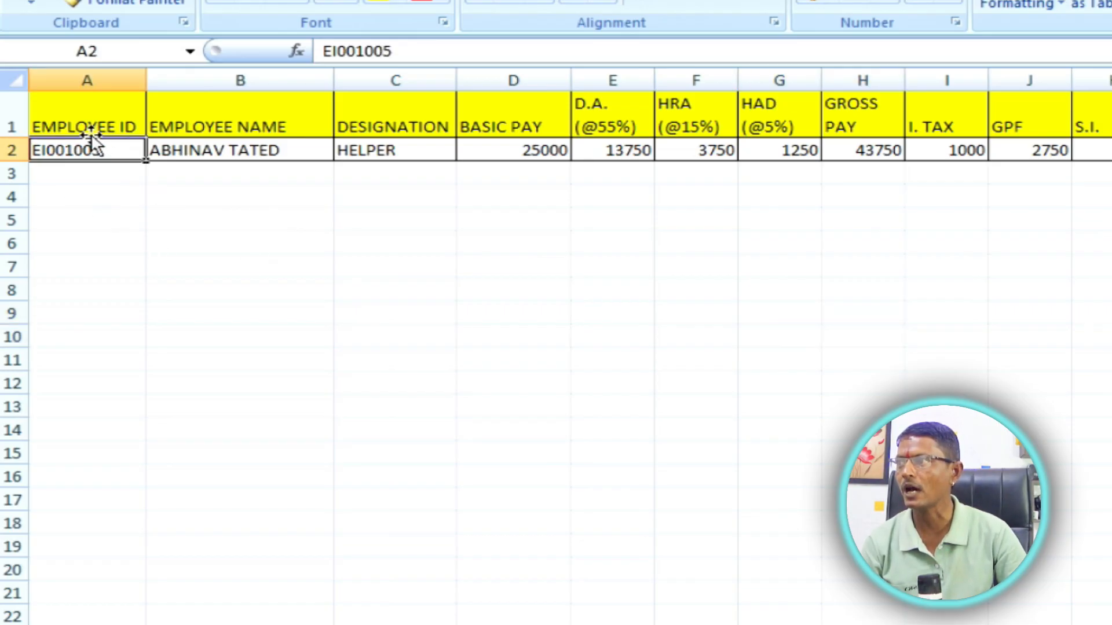
pyautogui.doubleClick(111, 152)
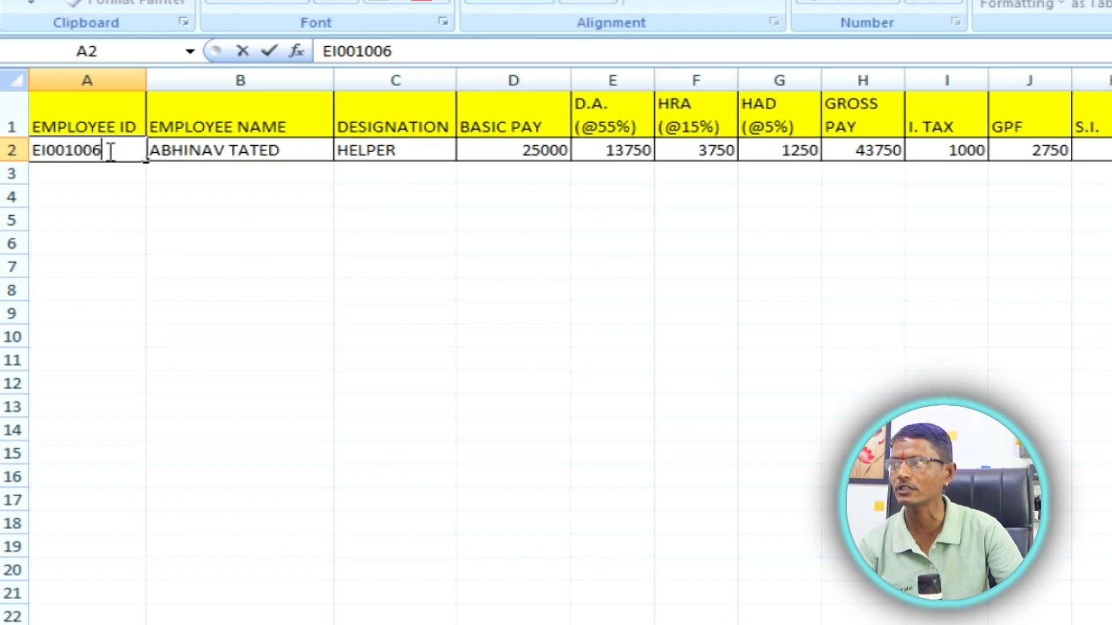
pyautogui.press('Return')
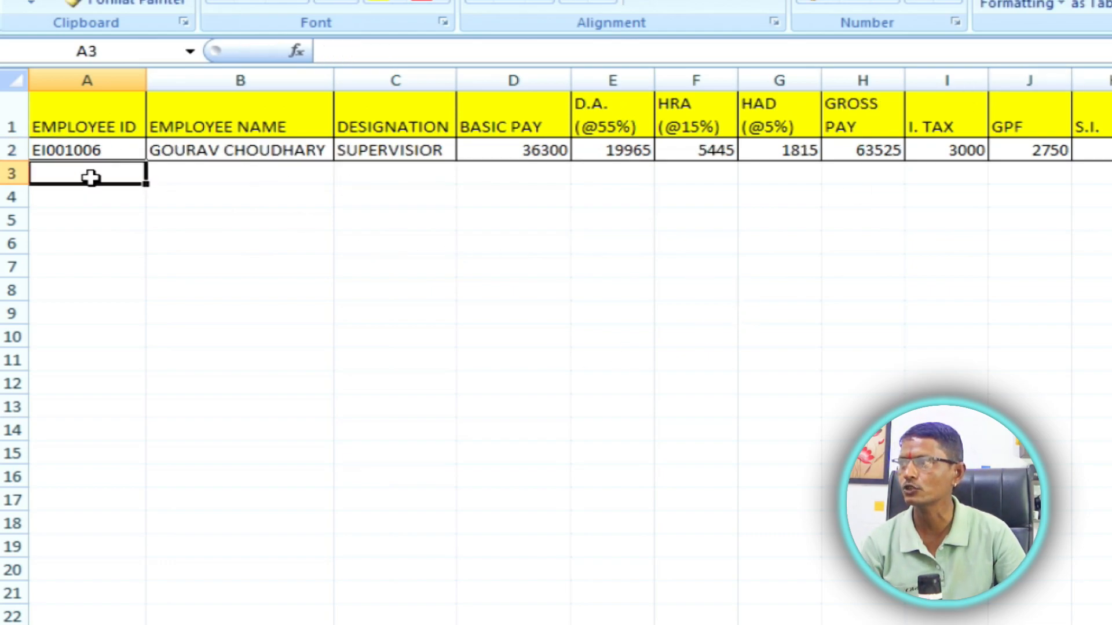
# Test the lookup by changing A2 to the employee ID from row 22 of Sheet1.
pyautogui.click(90, 147)
pyautogui.doubleClick(117, 154)
pyautogui.press('BackSpace')
pyautogui.press('BackSpace')
pyautogui.write('21')
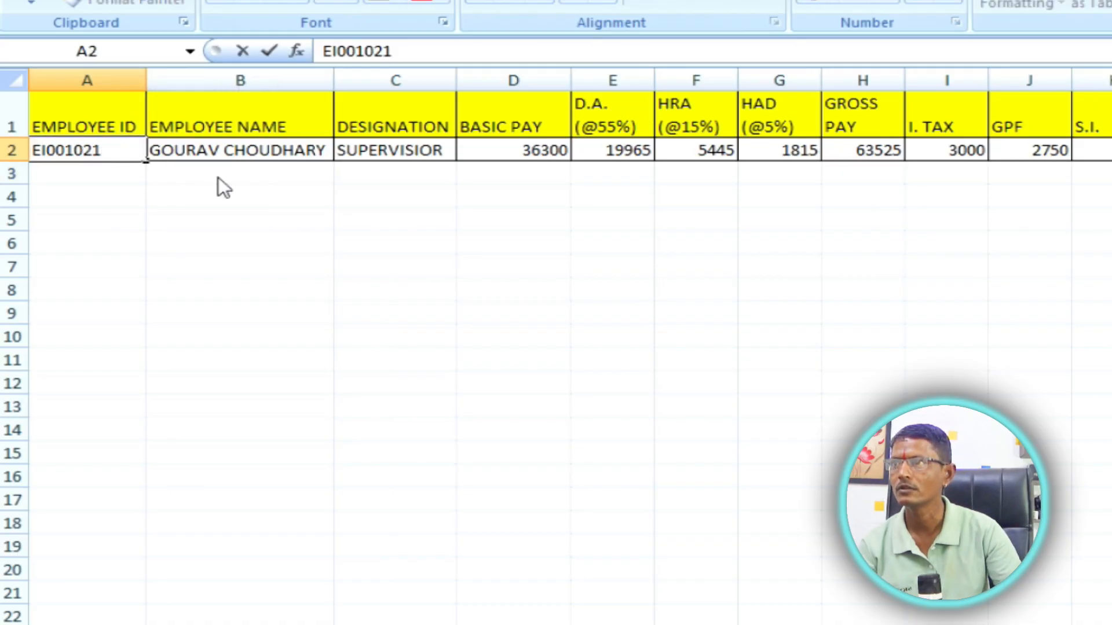
pyautogui.press('Return')
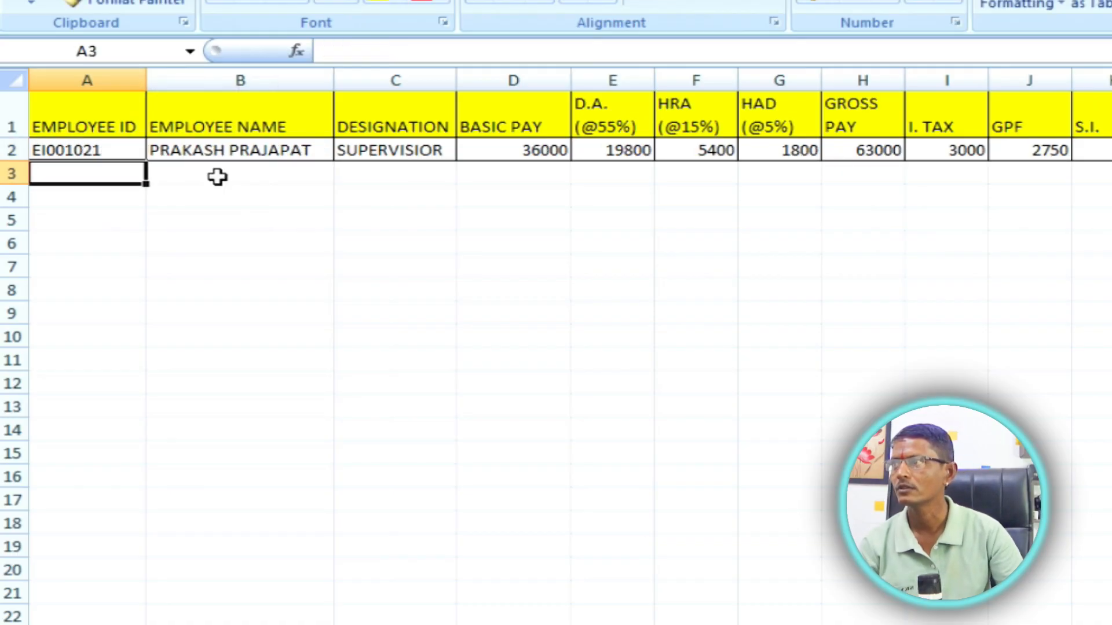
# Test the lookup by changing A2 to the employee ID one above the last one in Sheet1's table.
pyautogui.click(111, 150)
pyautogui.doubleClick(128, 152)
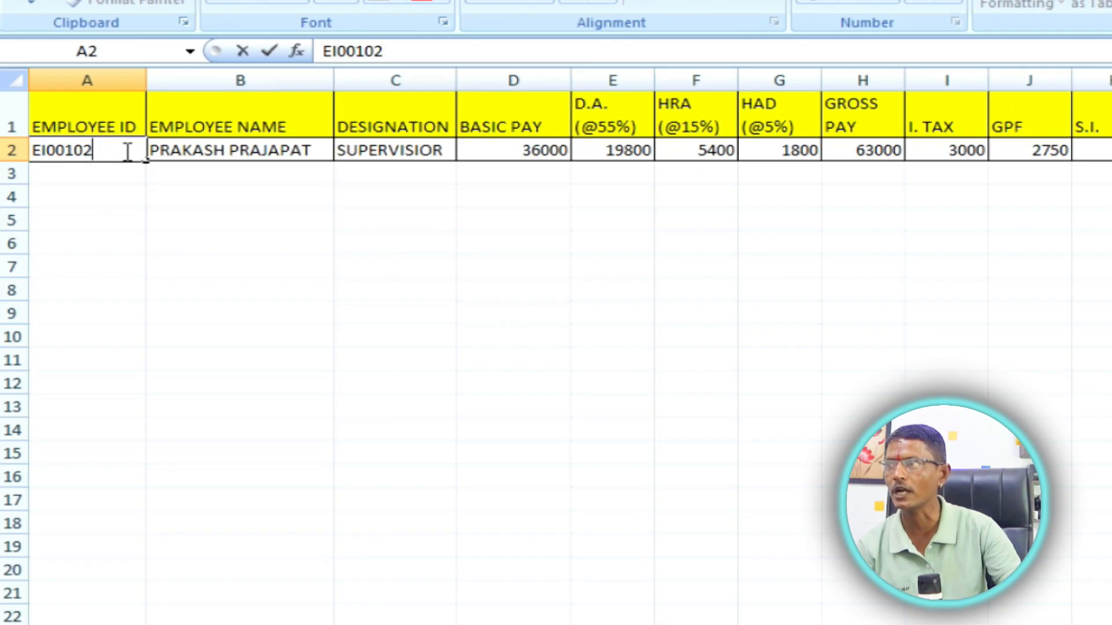
pyautogui.write('2')
pyautogui.press('Return')
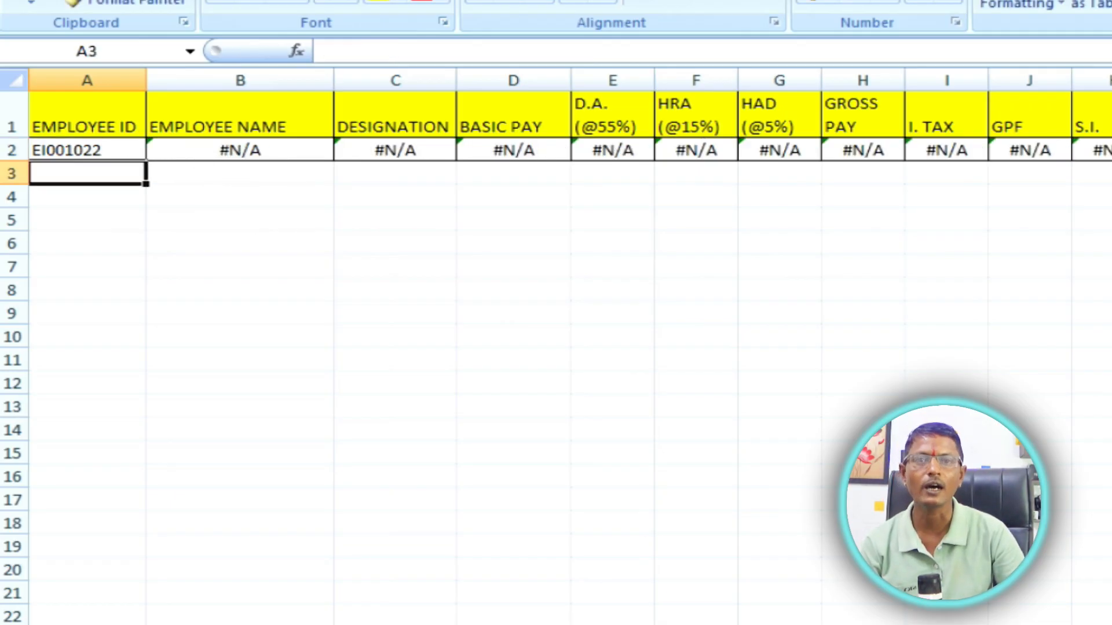
# Check the last employee ID in Sheet1's table against the ID entered in Sheet2's cell A2.
pyautogui.click(93, 149)
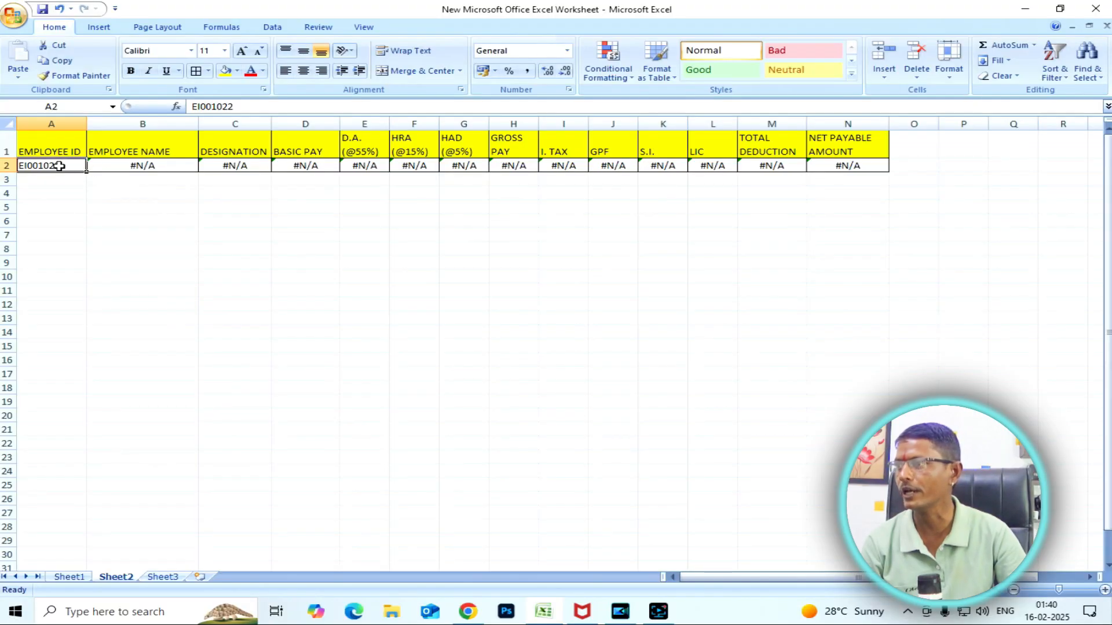
pyautogui.click(69, 578)
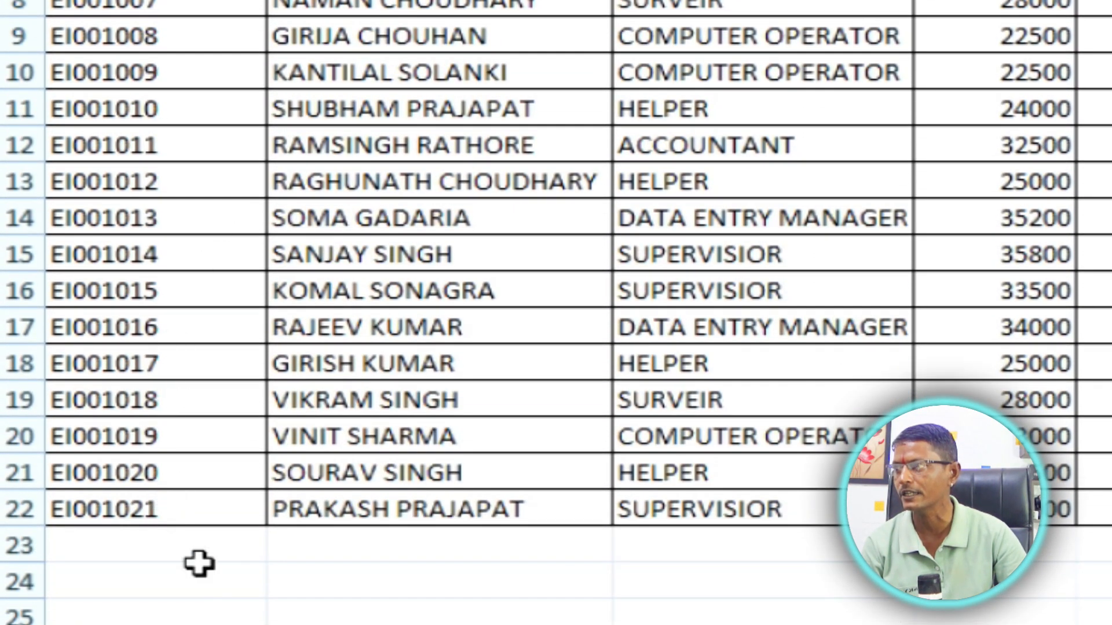
pyautogui.click(195, 513)
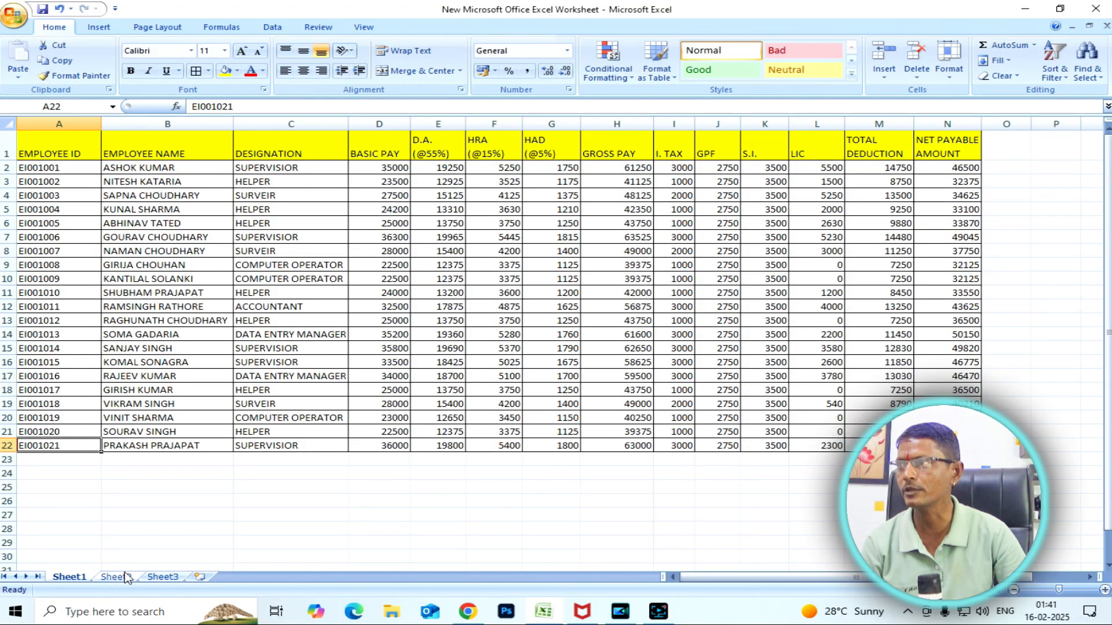
# Change Sheet2's cell A2 to the employee ID from row 21 of Sheet1.
pyautogui.click(116, 577)
pyautogui.doubleClick(62, 167)
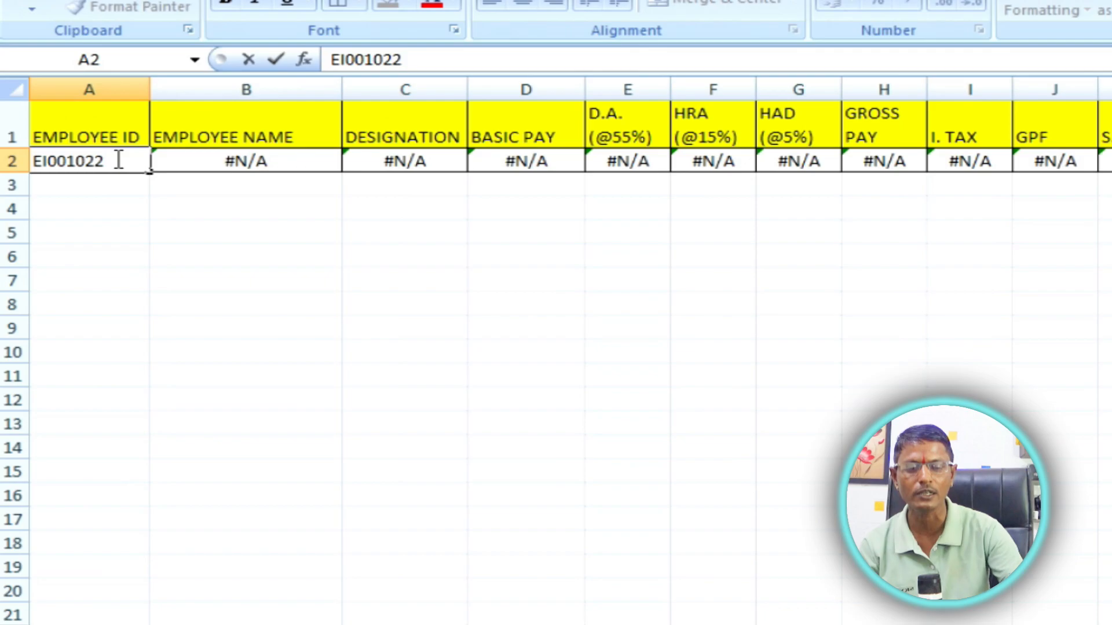
pyautogui.write('0')
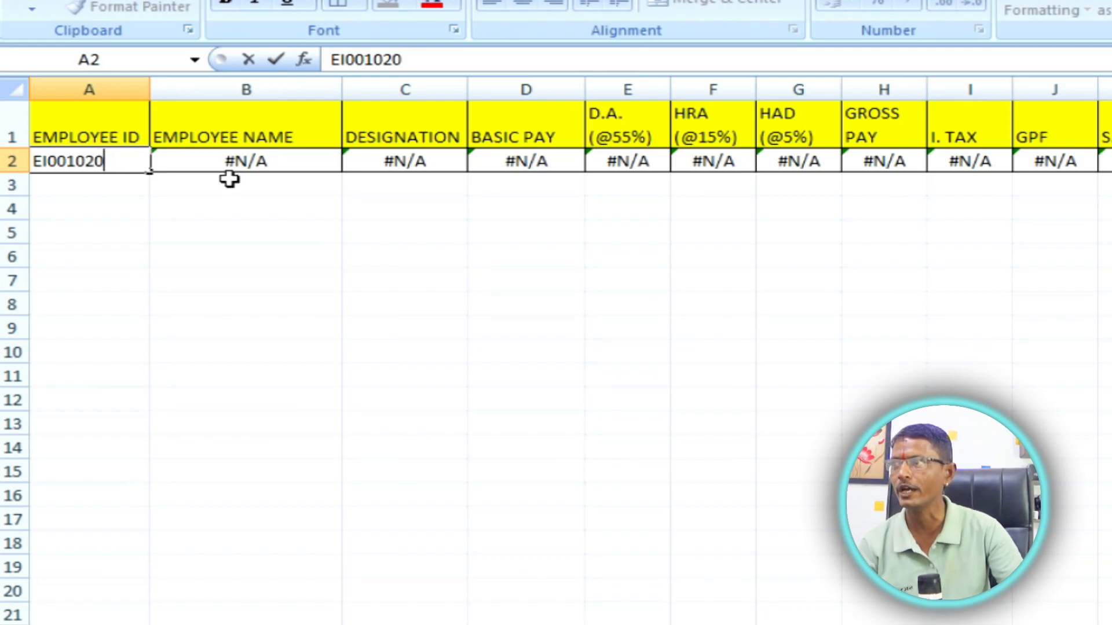
pyautogui.press('Return')
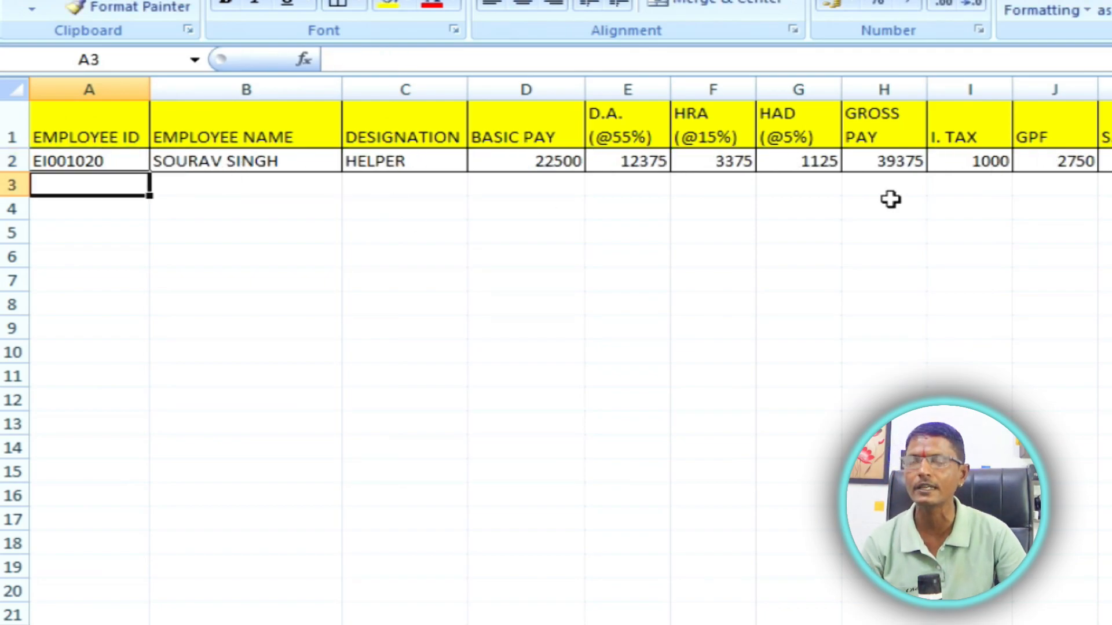